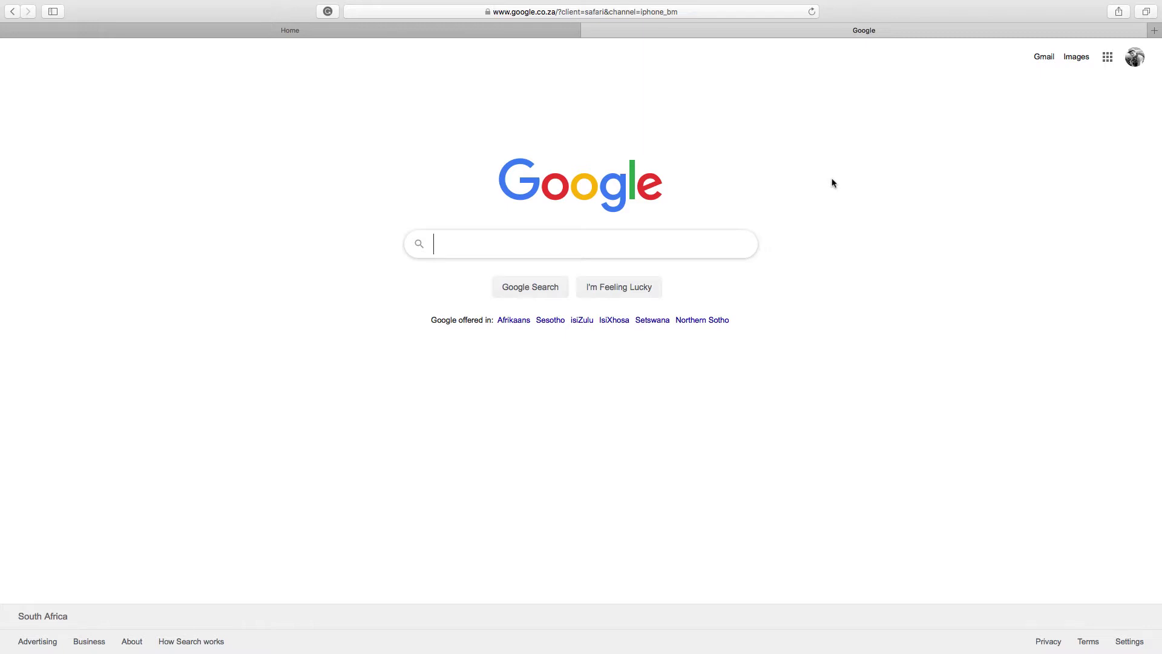
type("Awards")
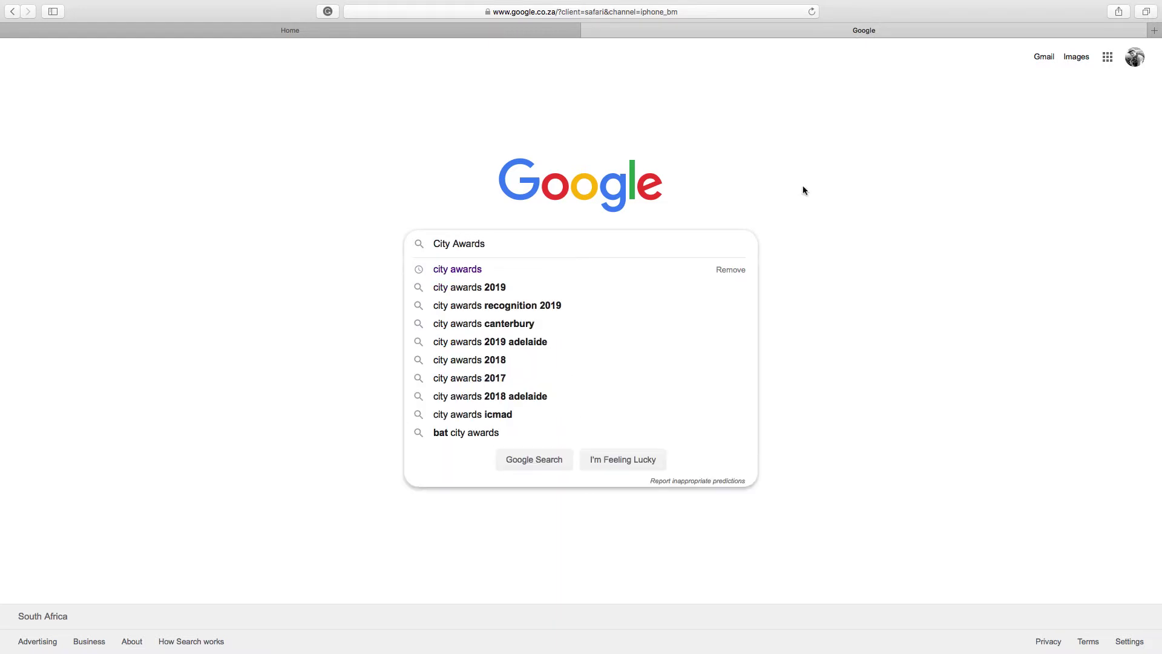
key("Return")
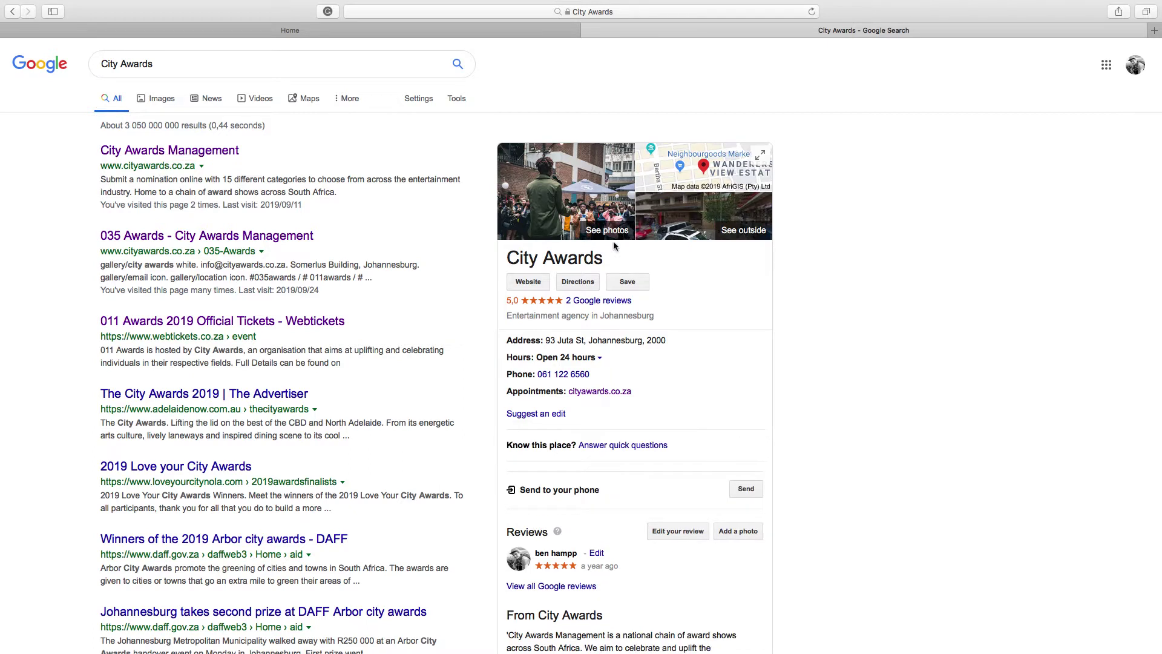
left_click(460, 29)
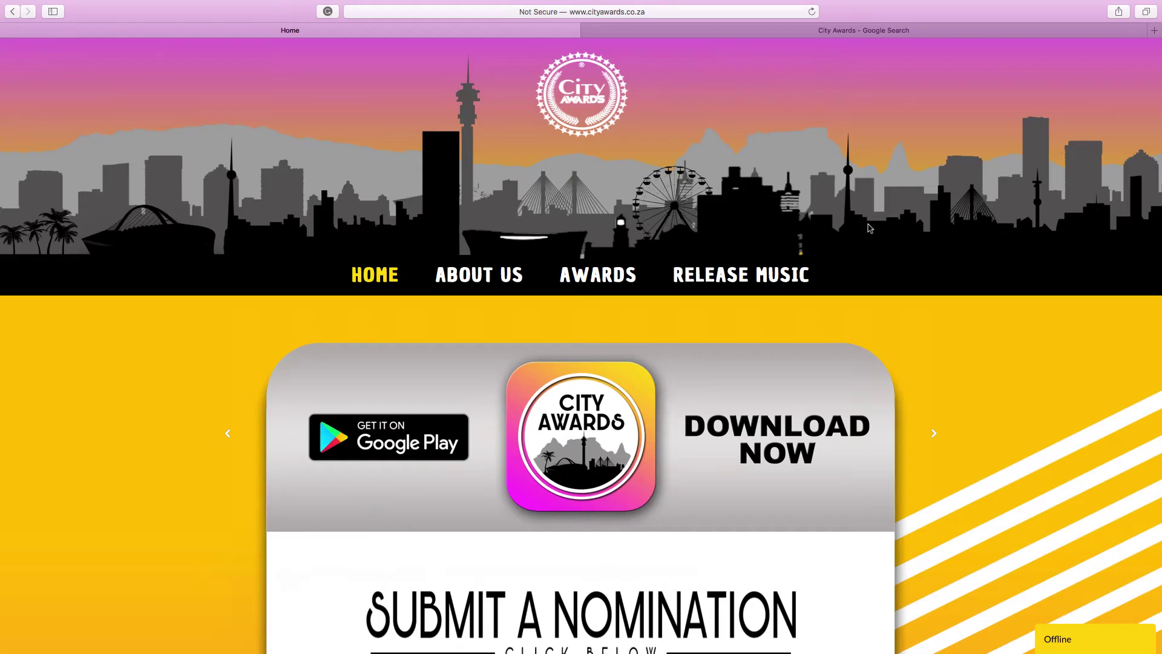
Go to the 035 AWARDS page from the AWARDS menu.
scroll(980, 399, "down", 5)
scroll(980, 399, "up", 2)
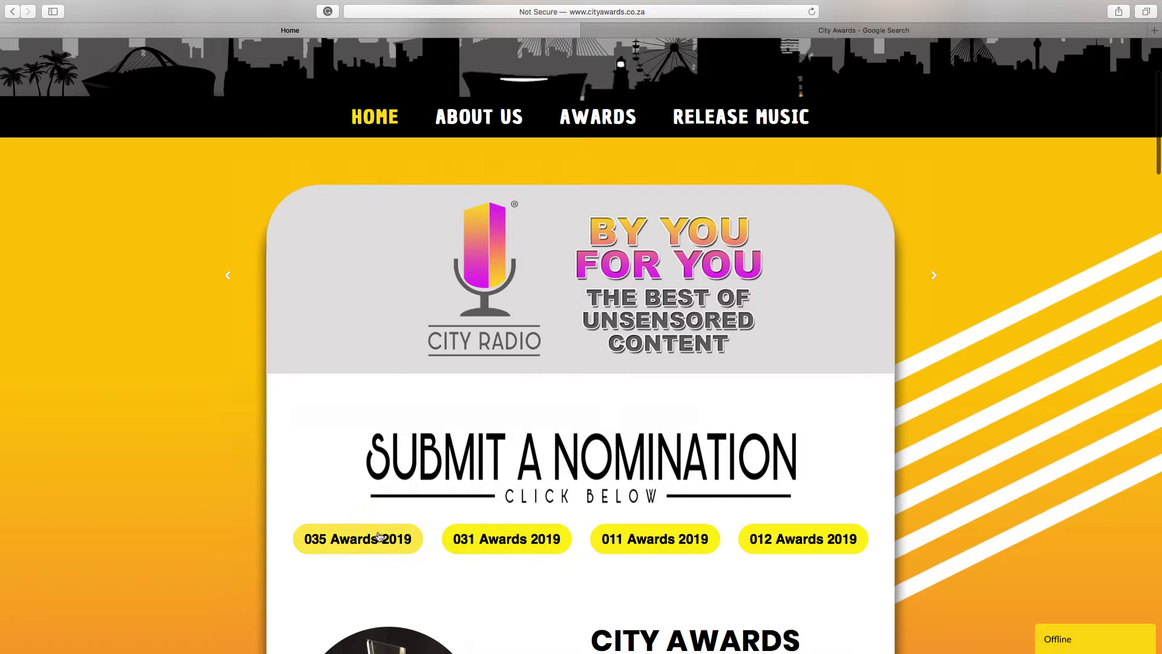
mouse_move(599, 126)
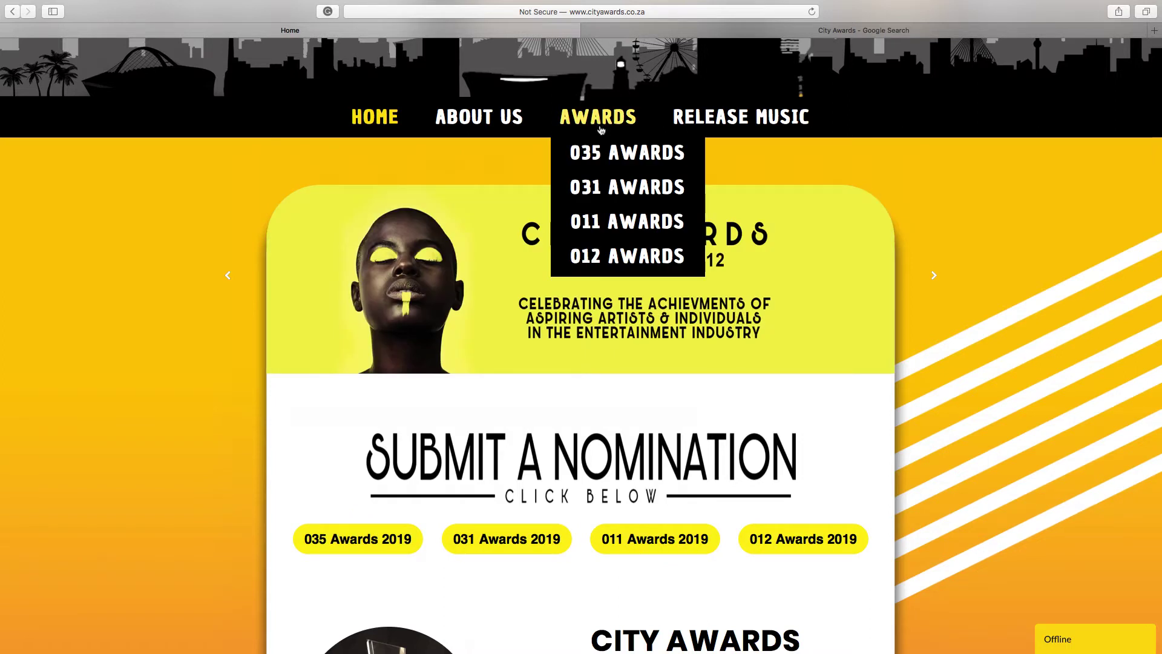
left_click(599, 155)
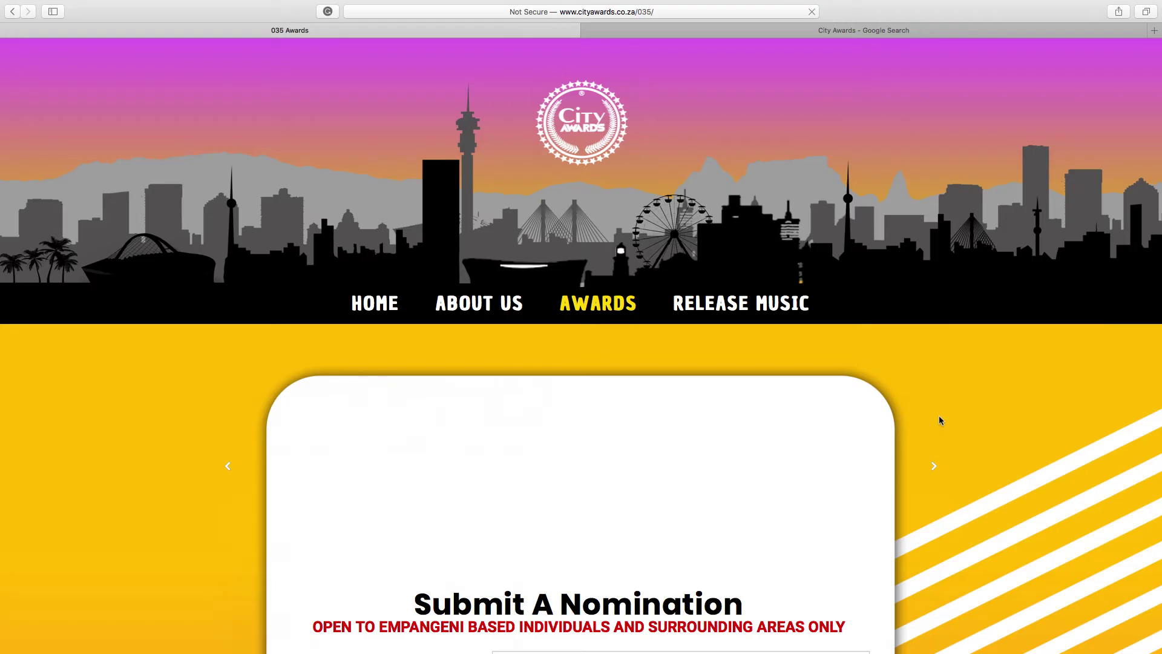
scroll(939, 416, "down", 5)
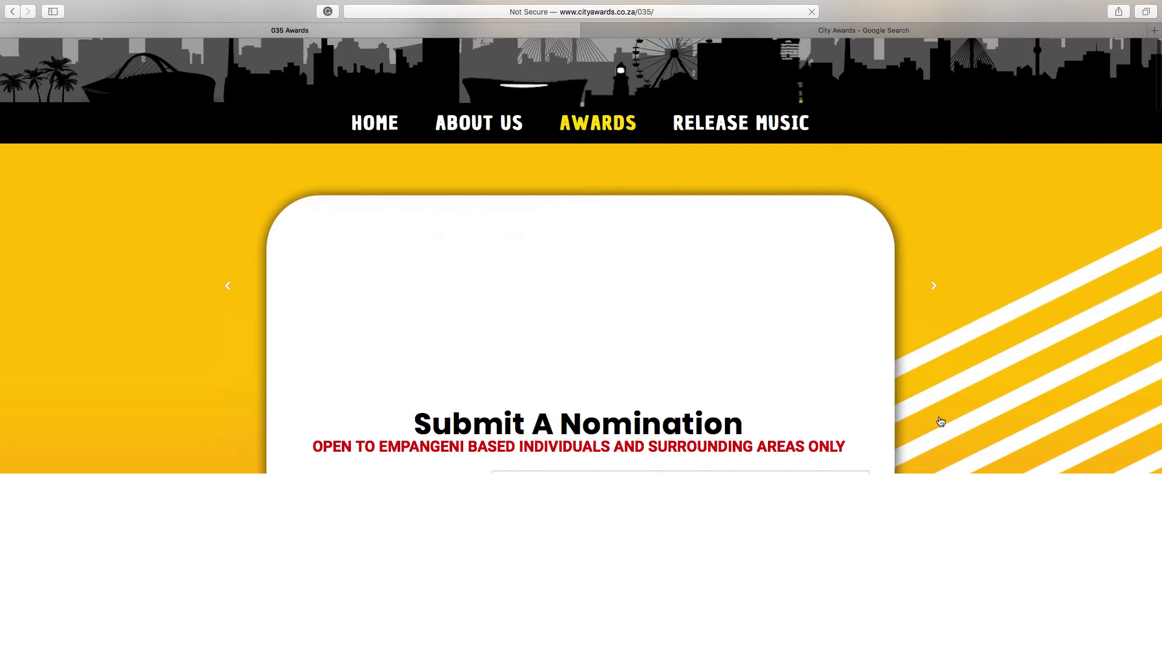
scroll(940, 421, "up", 5)
scroll(940, 421, "down", 7)
scroll(940, 420, "up", 3)
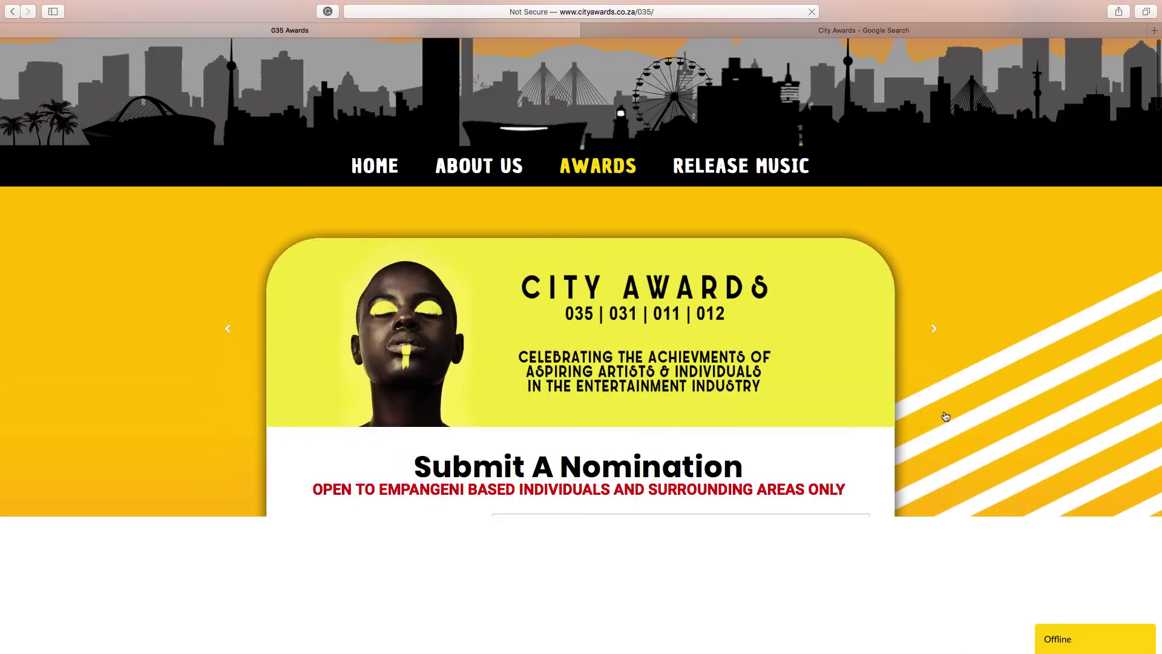
scroll(975, 389, "down", 5)
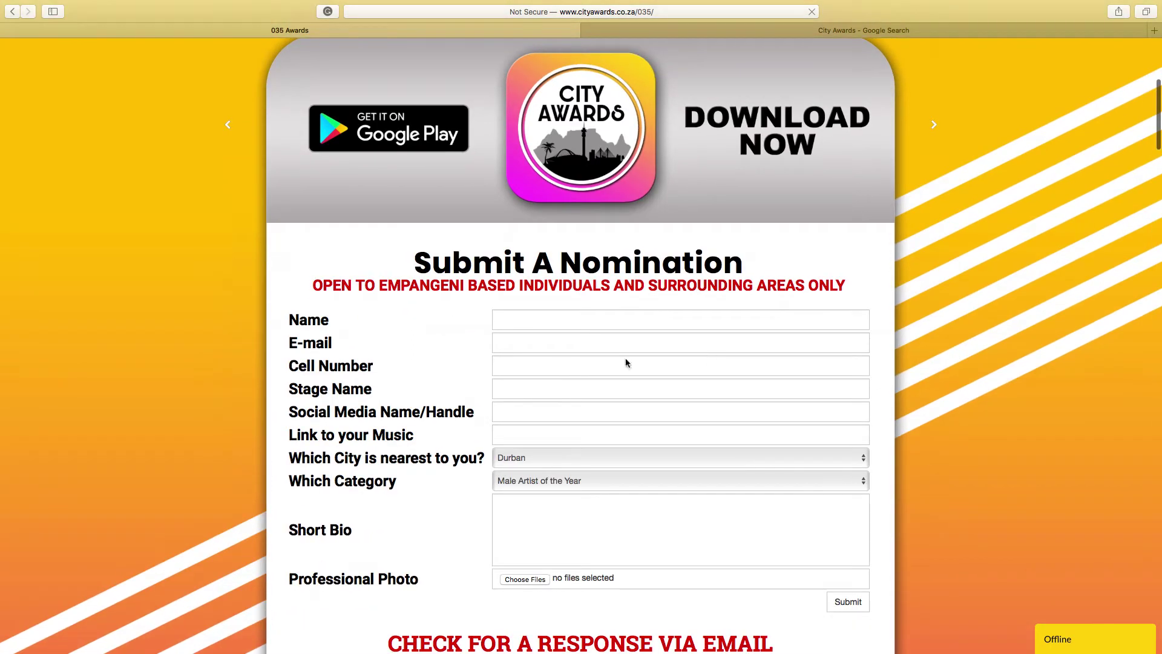
scroll(552, 352, "down", 2)
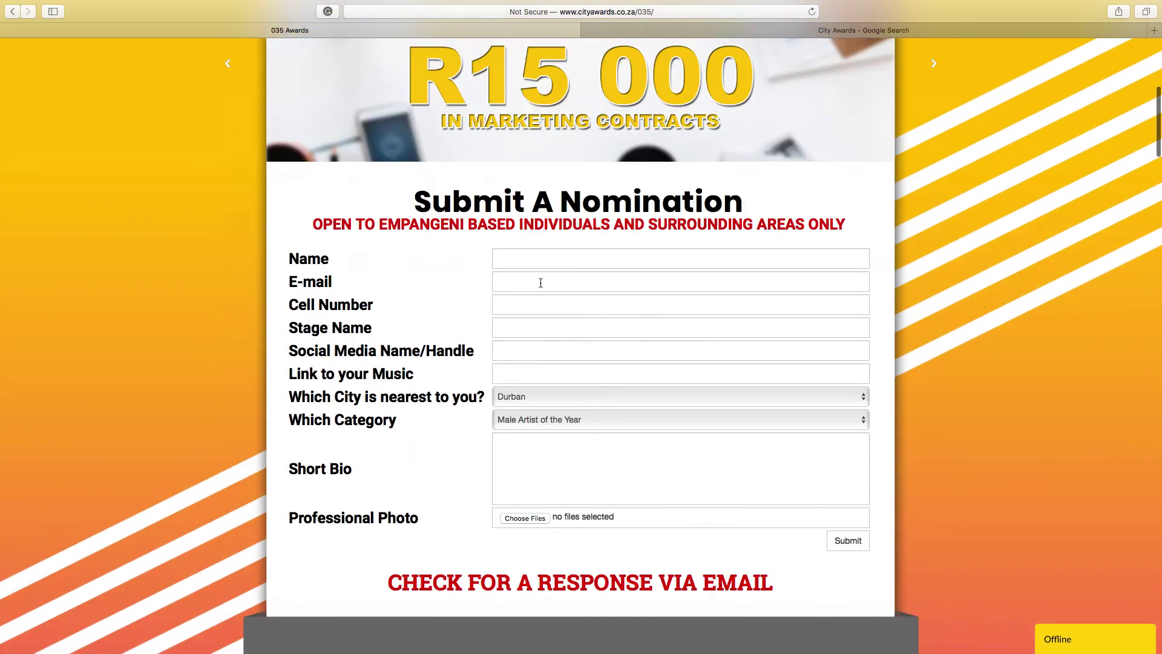
Enter the nominee's name and e-mail address, fixing a mistyped character in the e-mail.
left_click(530, 264)
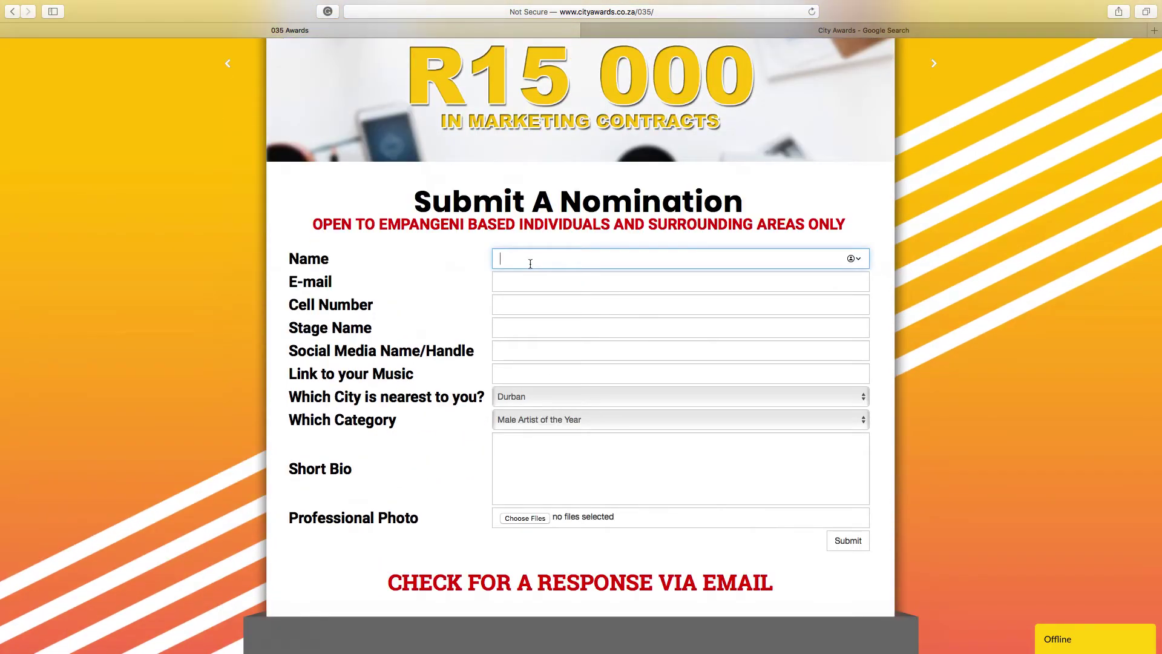
type("Jonty")
left_click(508, 279)
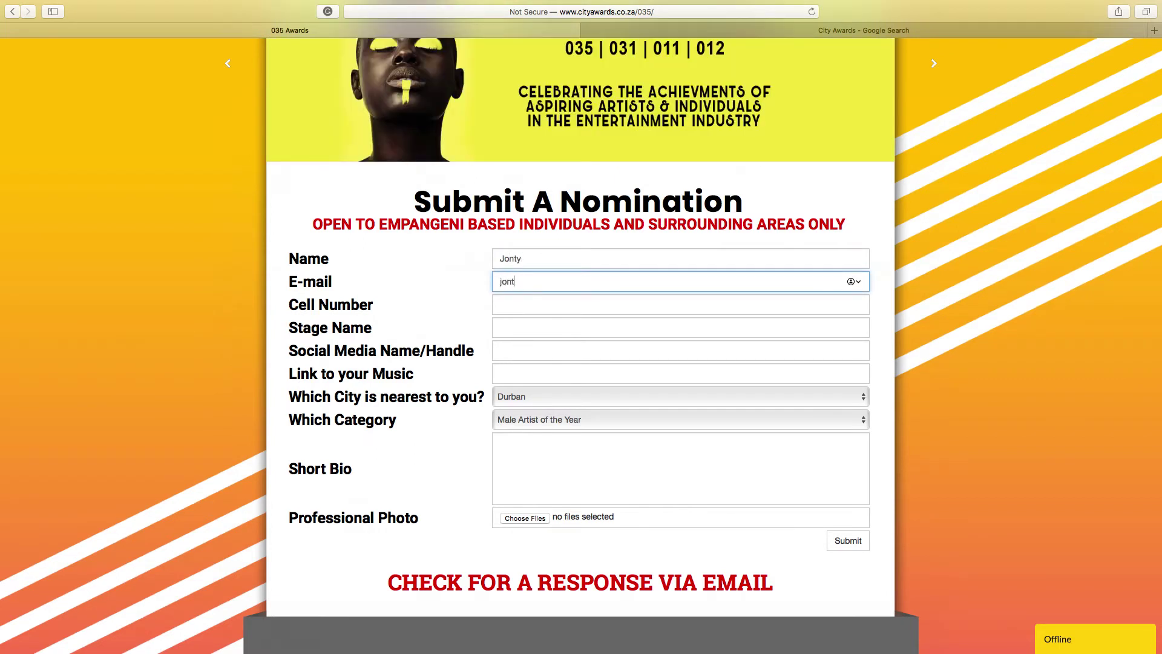
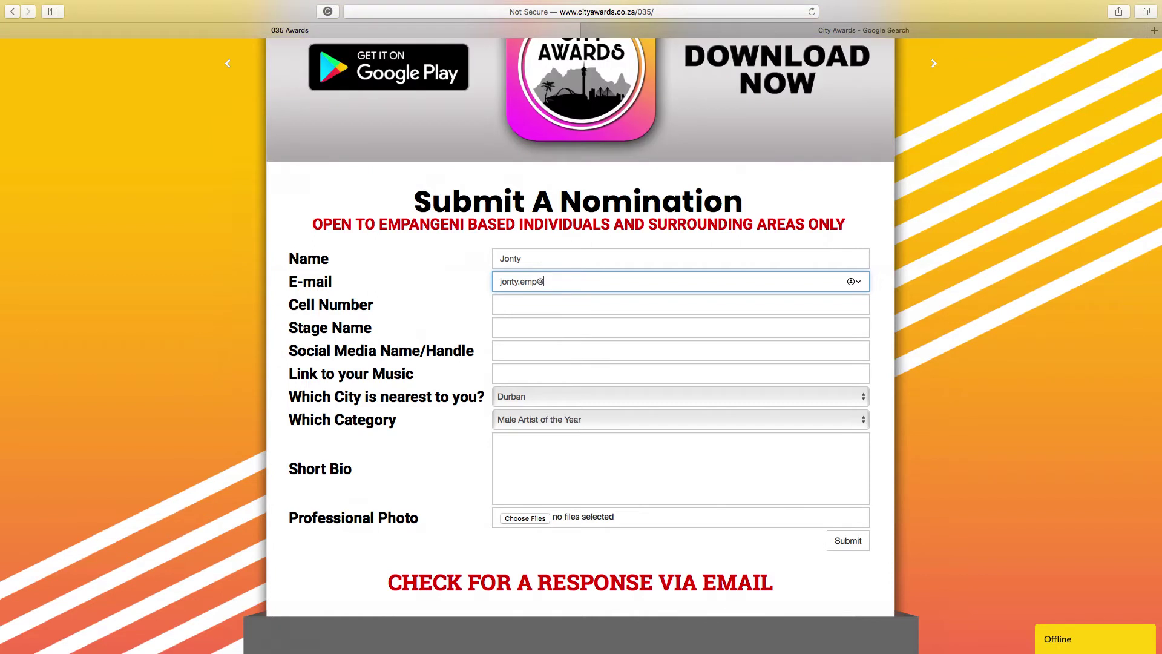
Fill in the nominee's cell number, stage name and social media handle.
left_click(502, 304)
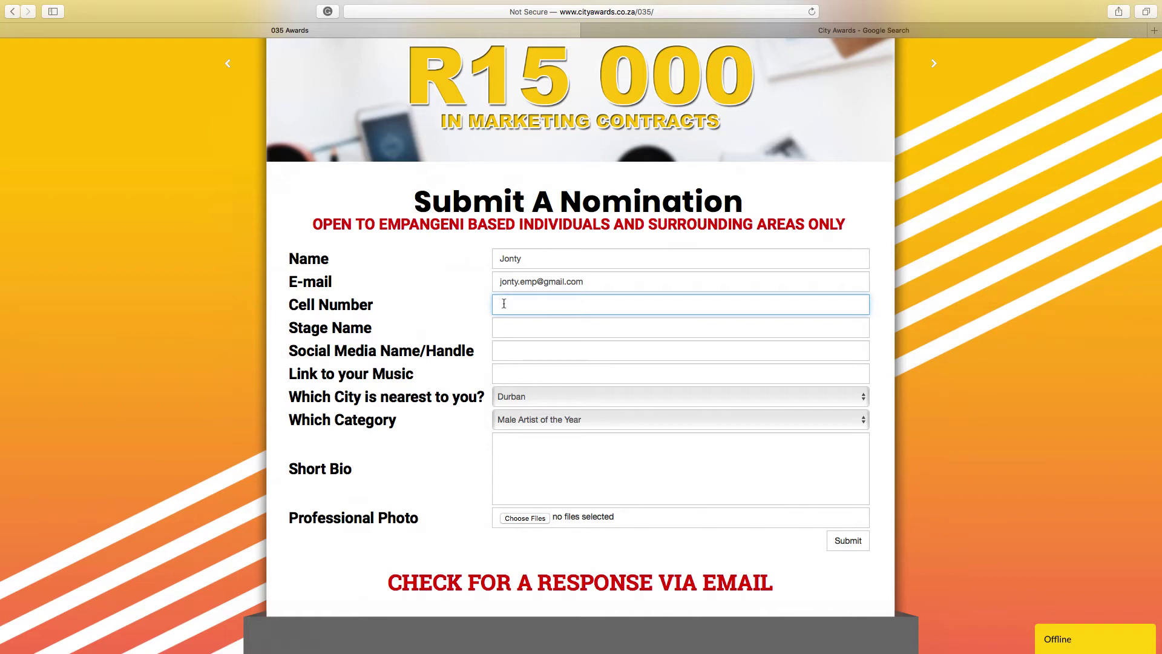
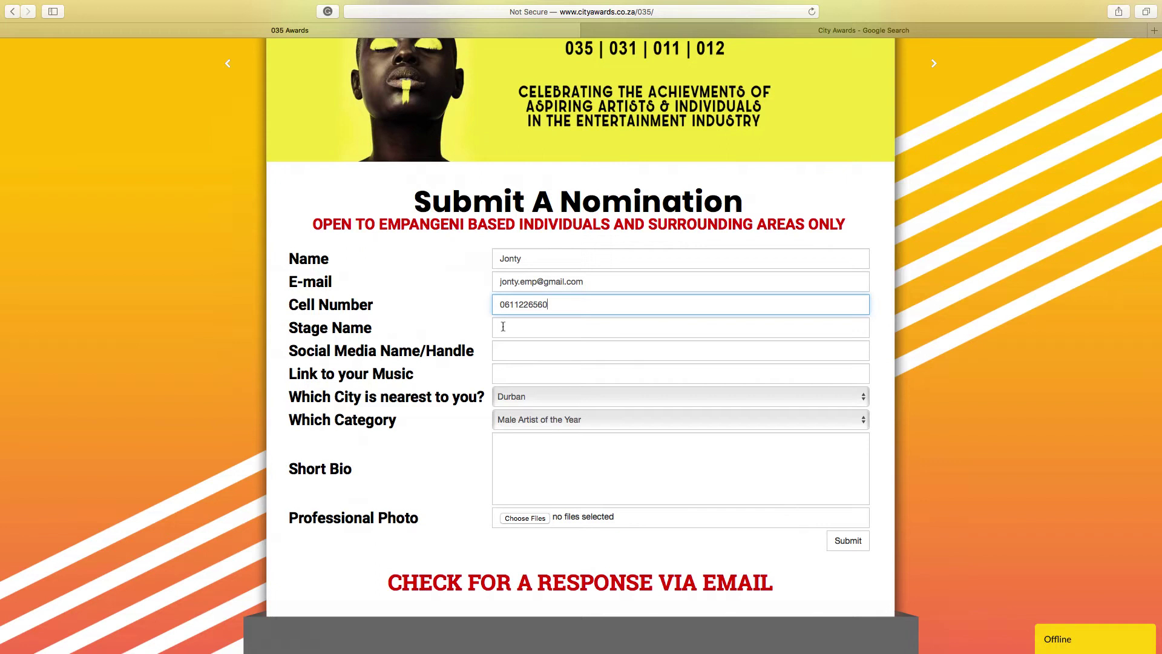
left_click(504, 327)
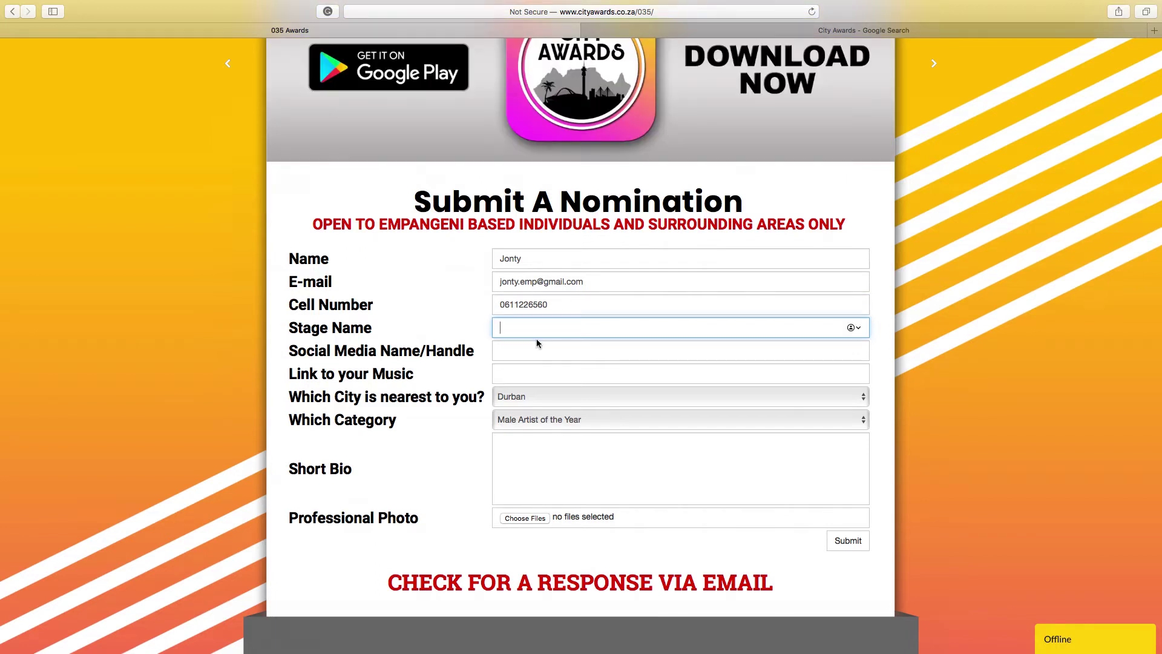
type("Lil")
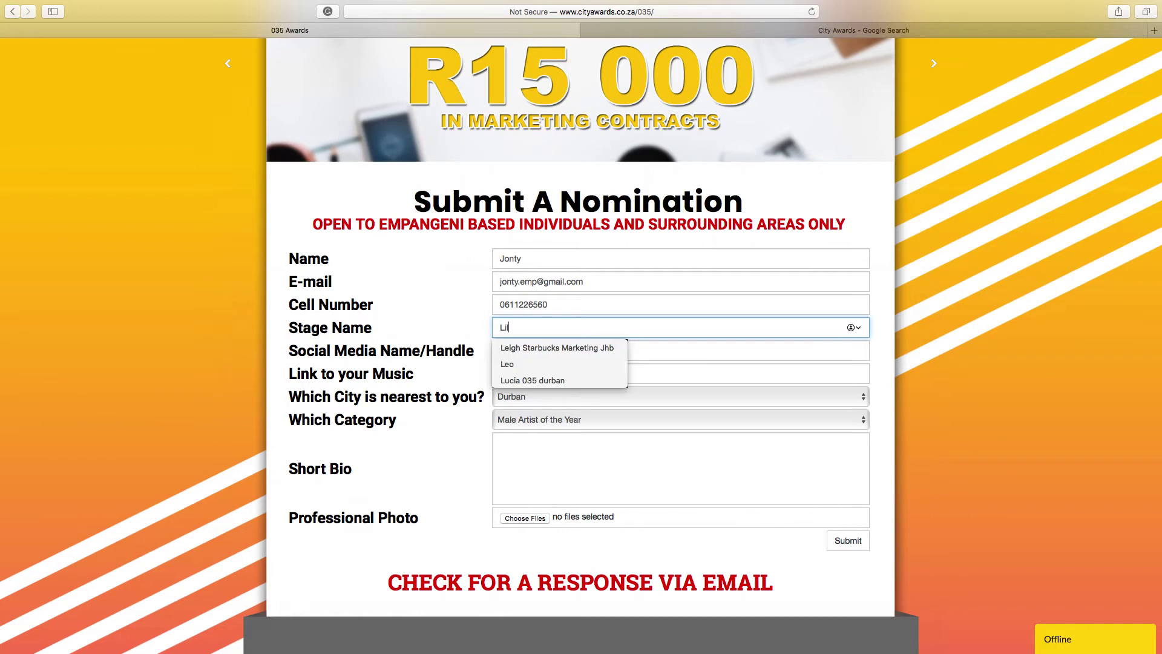
type(" Uz")
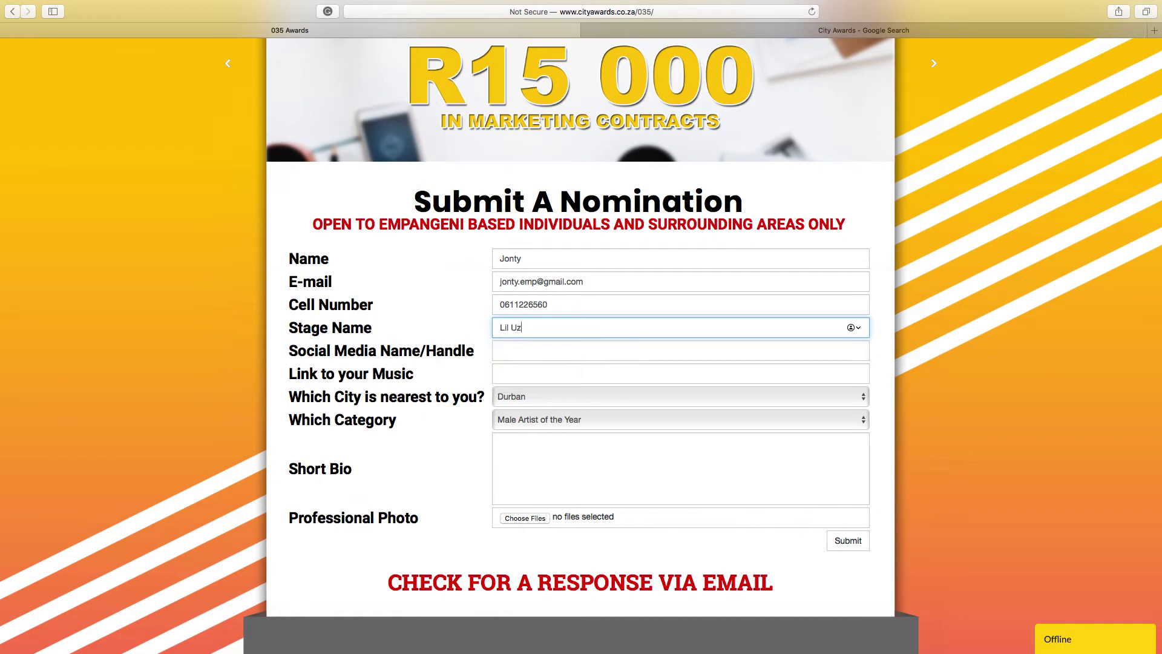
type("i")
left_click(520, 357)
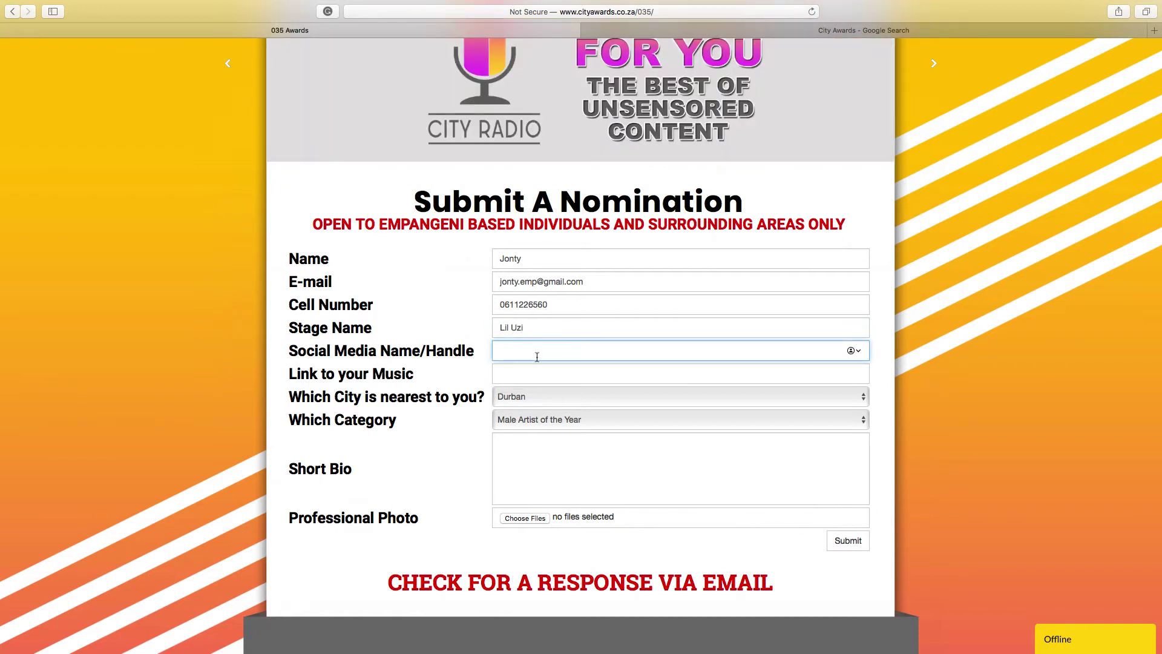
type("@lil_U")
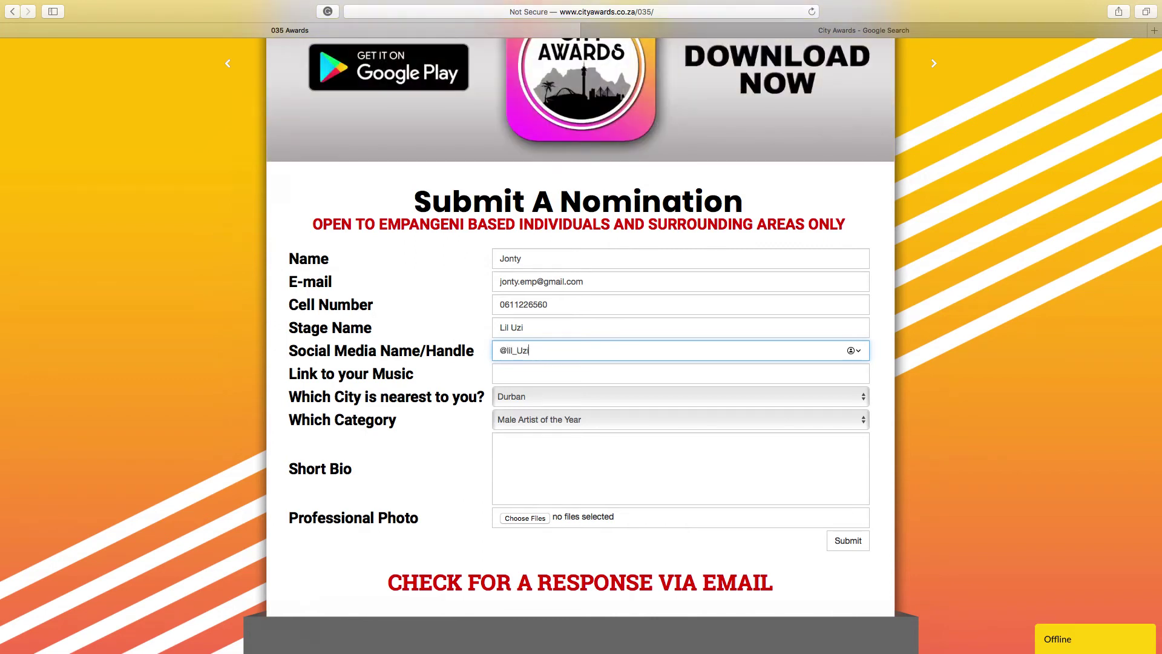
type("zi")
left_click(525, 371)
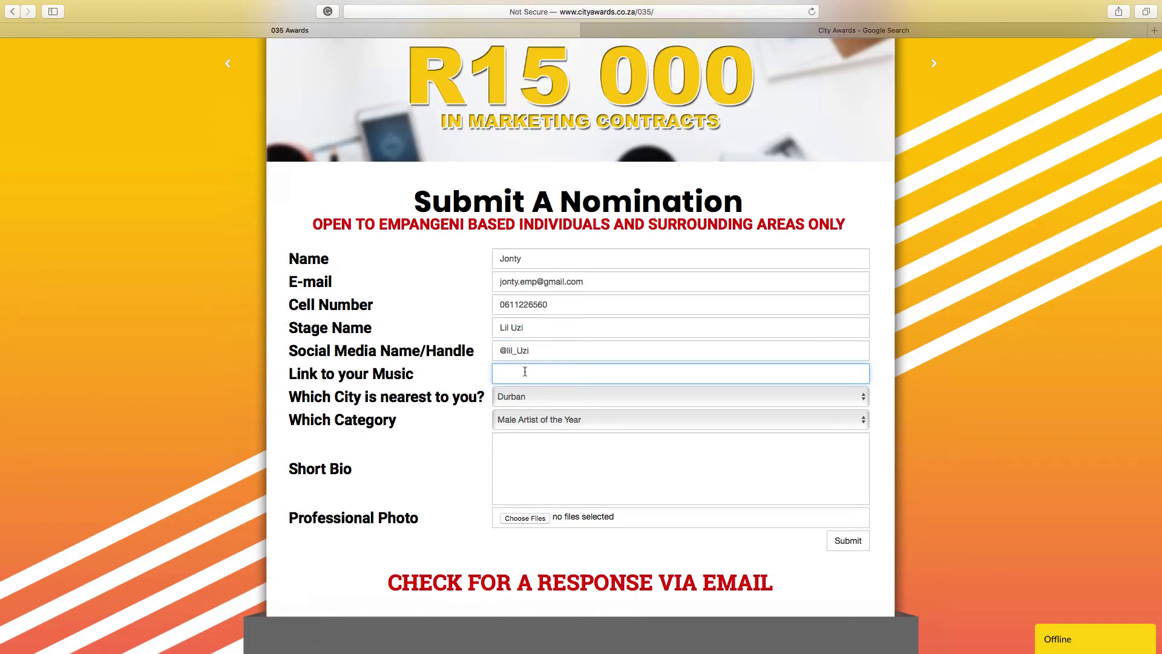
Choose Richards Bay as the nearest city and Dj of the Year as the category.
scroll(525, 371, "down", 2)
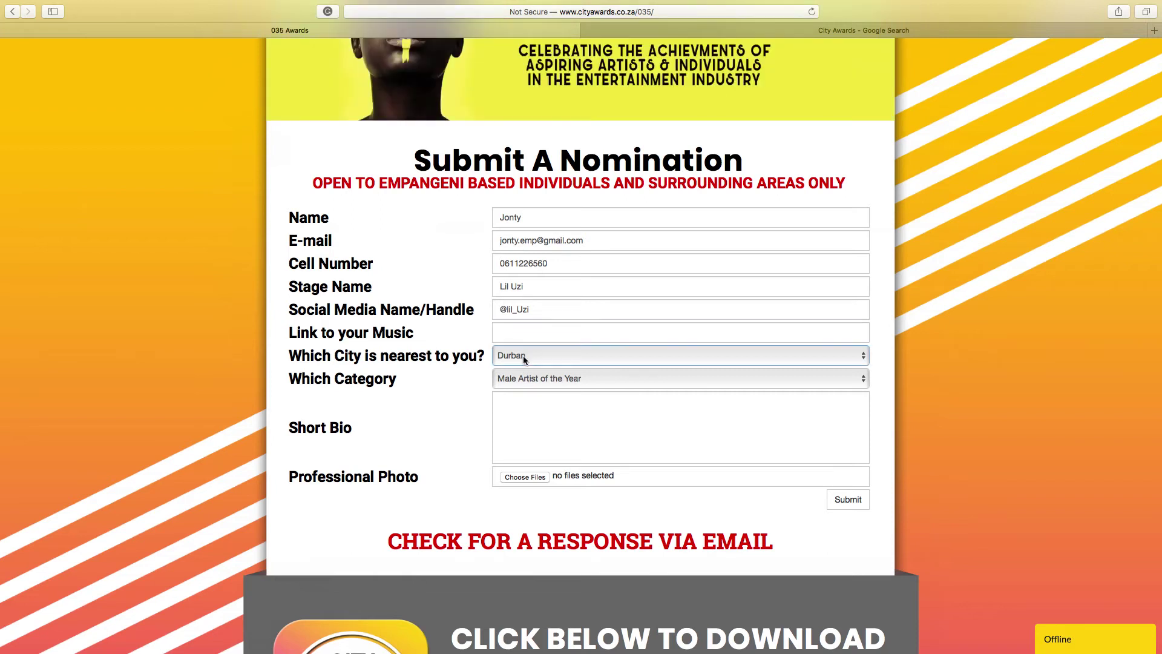
left_click(522, 354)
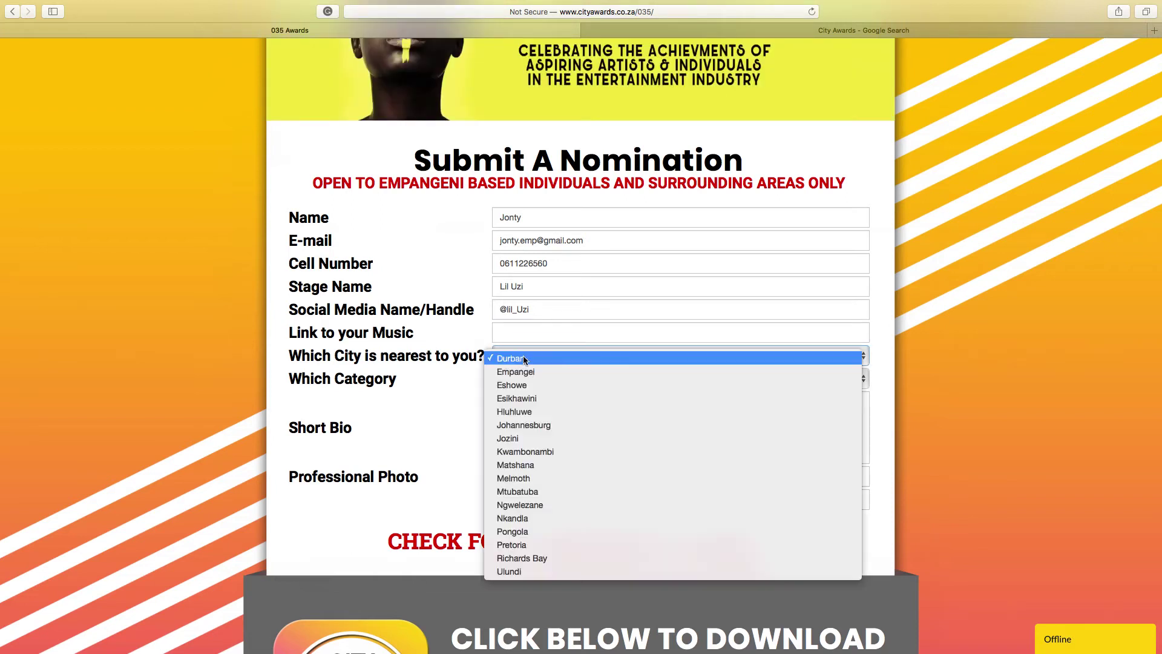
left_click(529, 558)
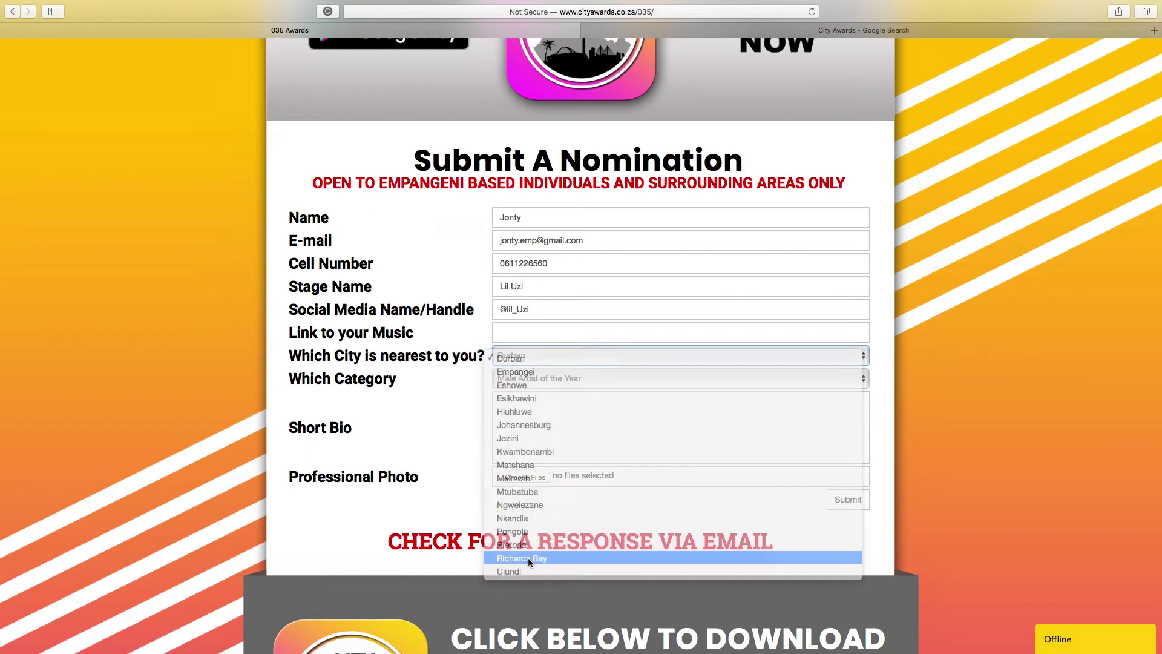
left_click(535, 379)
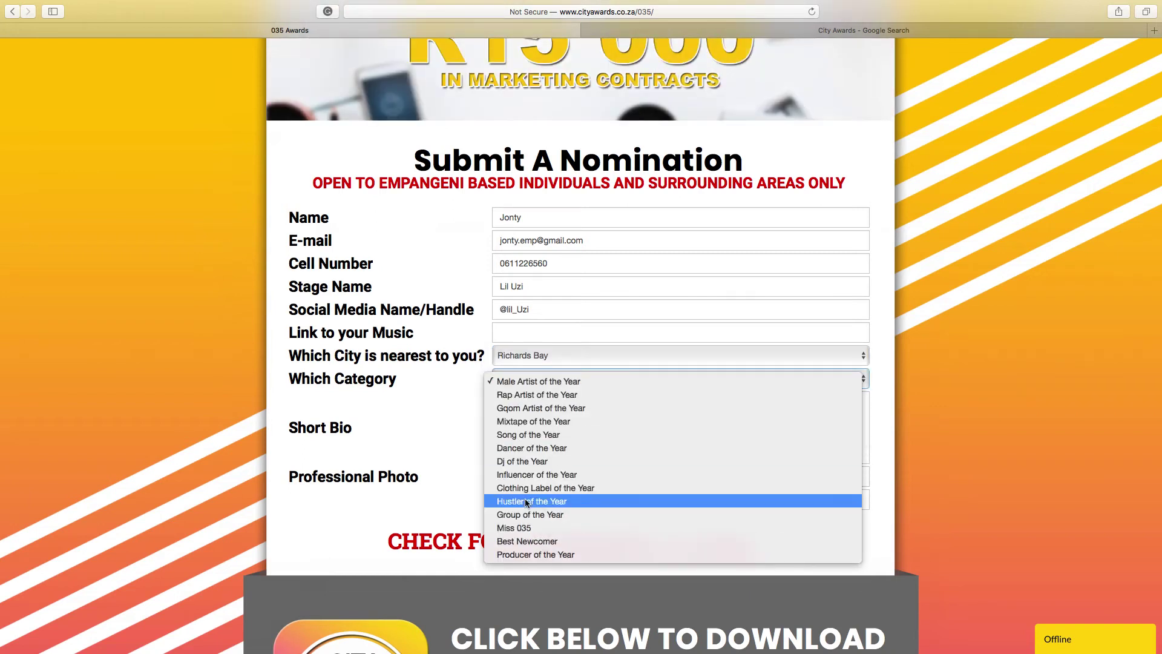
left_click(532, 463)
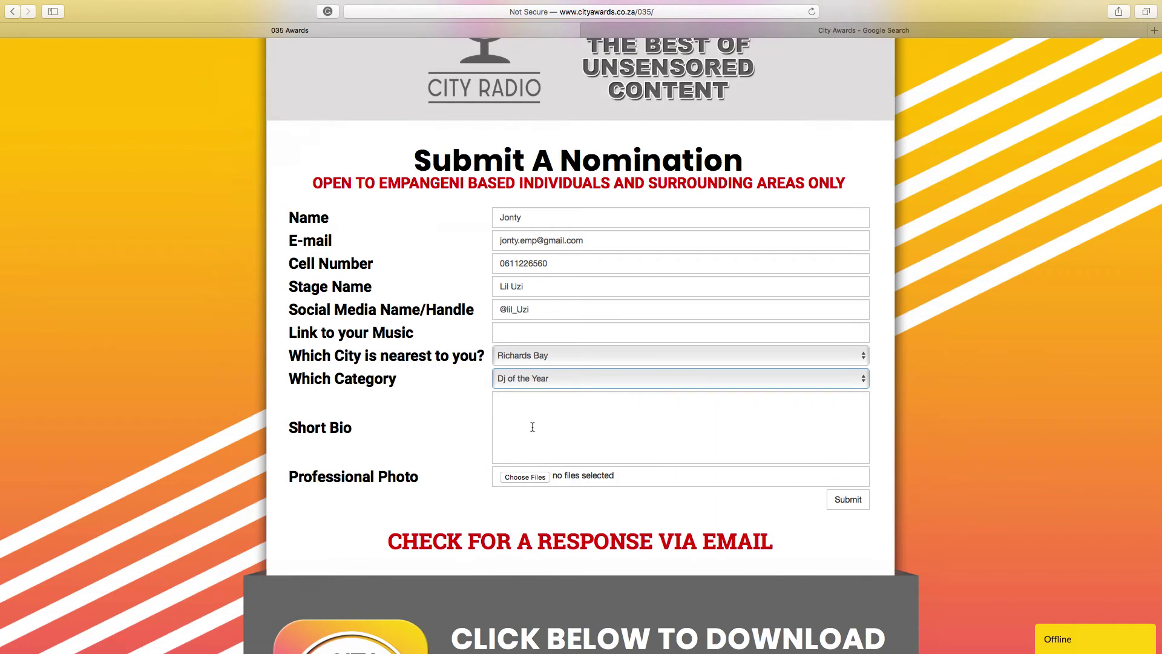
left_click(532, 416)
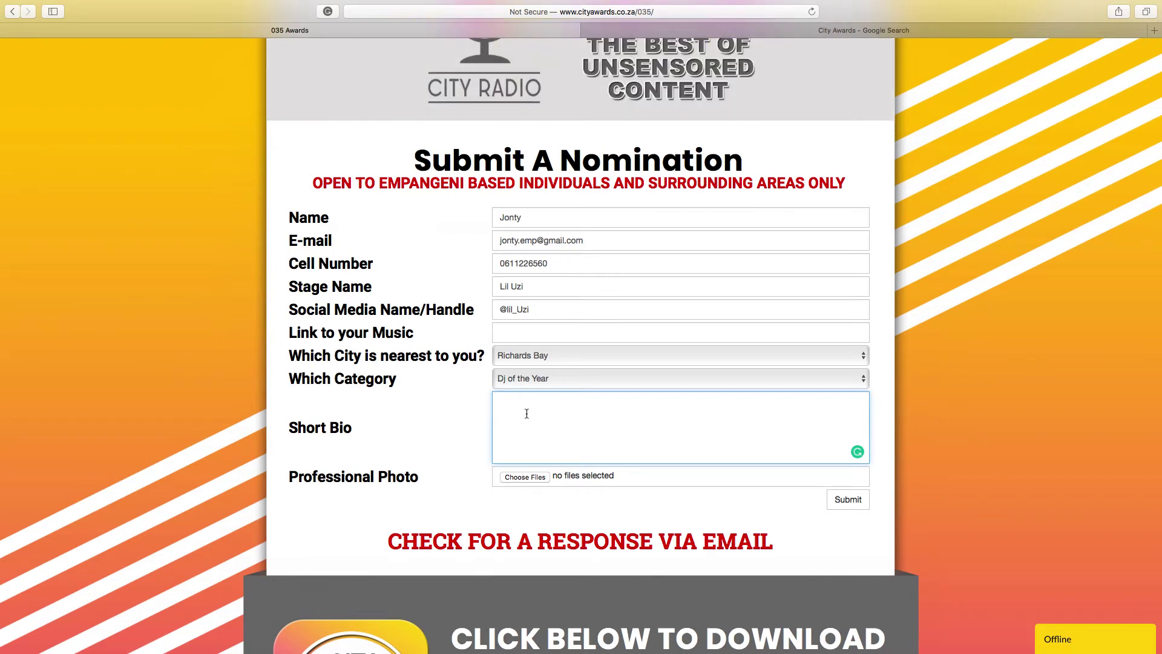
Preview Male Example 2, Male Example and female Example 2 images, then attach Male Example 2.jpg.
left_click(524, 477)
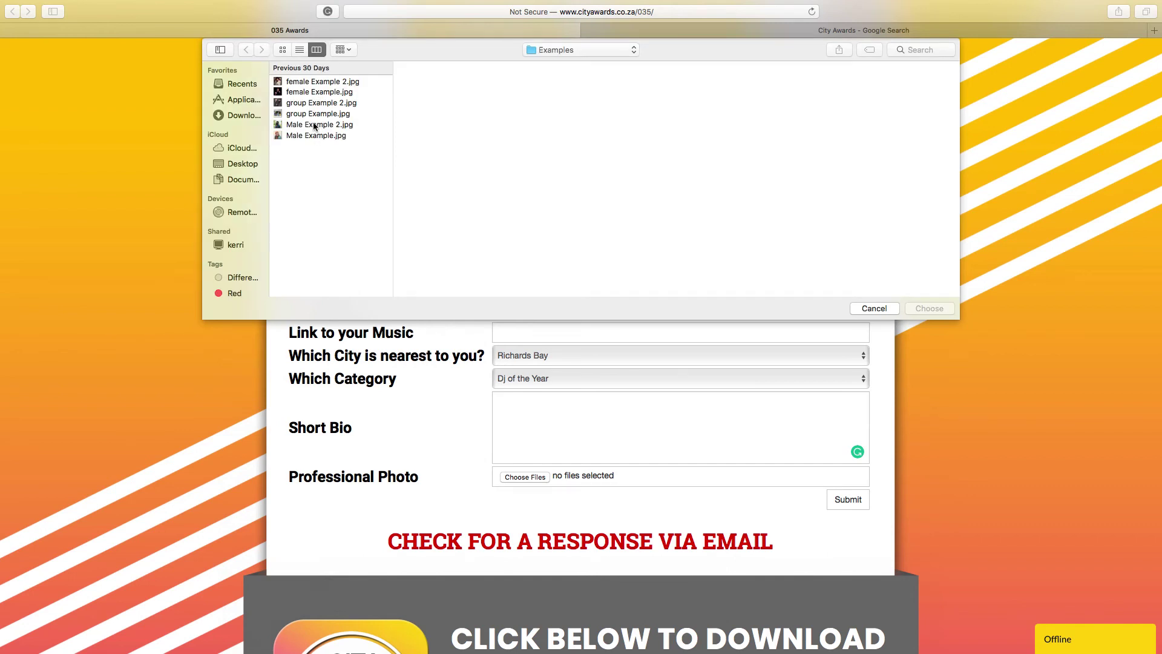
left_click(306, 126)
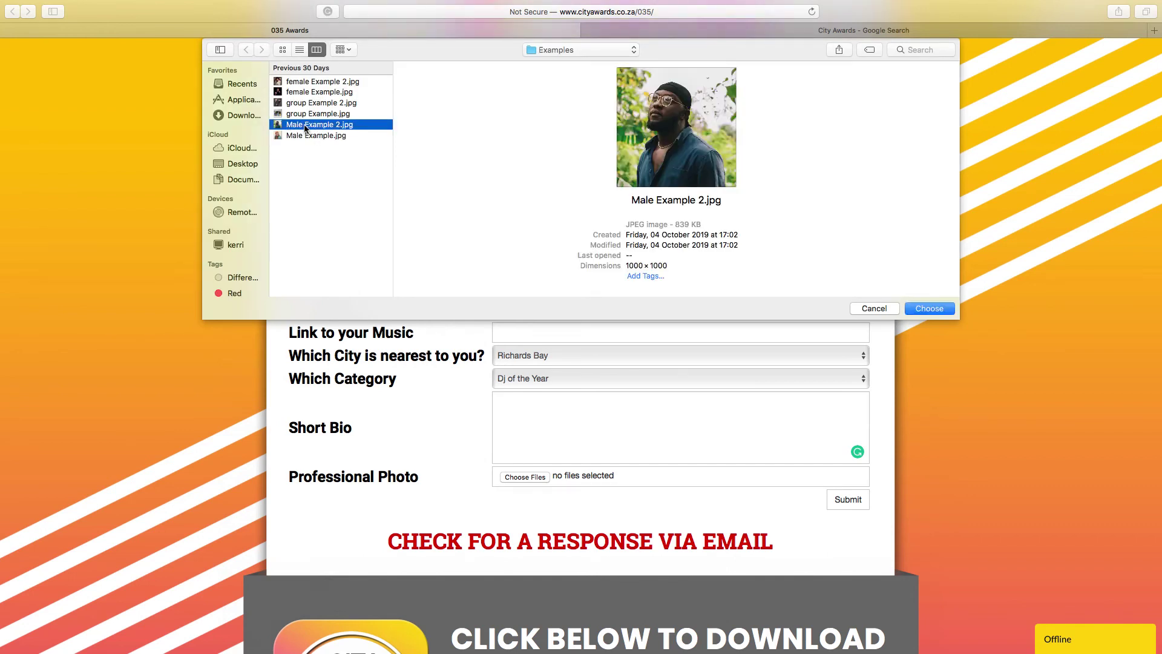
key("space")
left_click(297, 33)
left_click(305, 135)
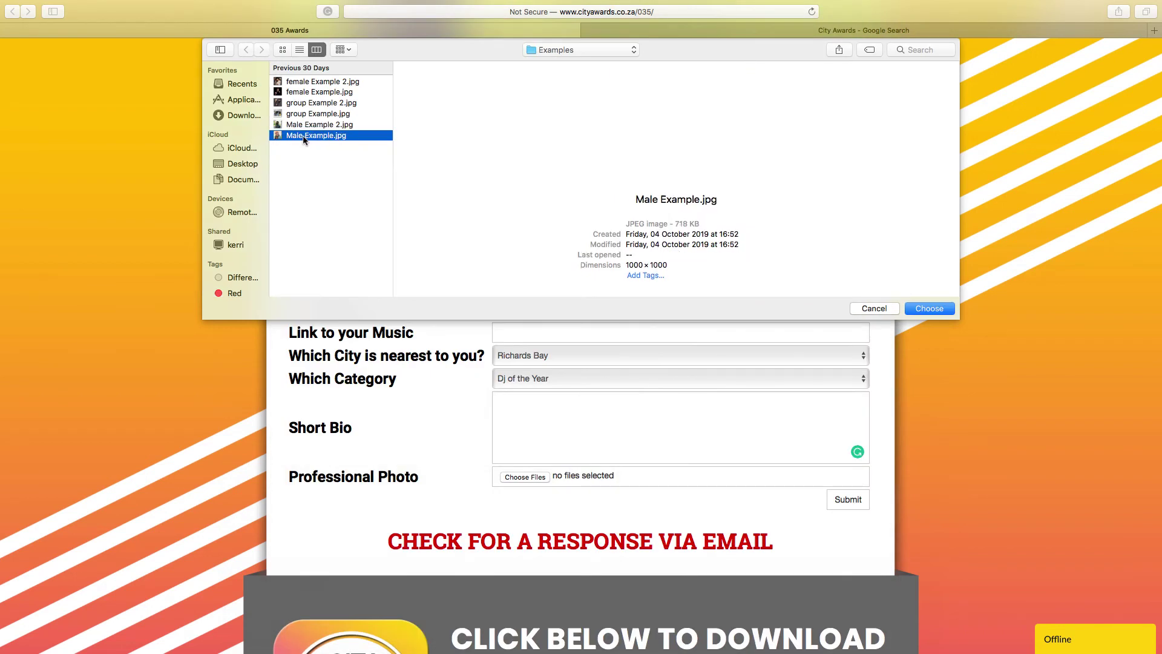
key("space")
left_click(296, 33)
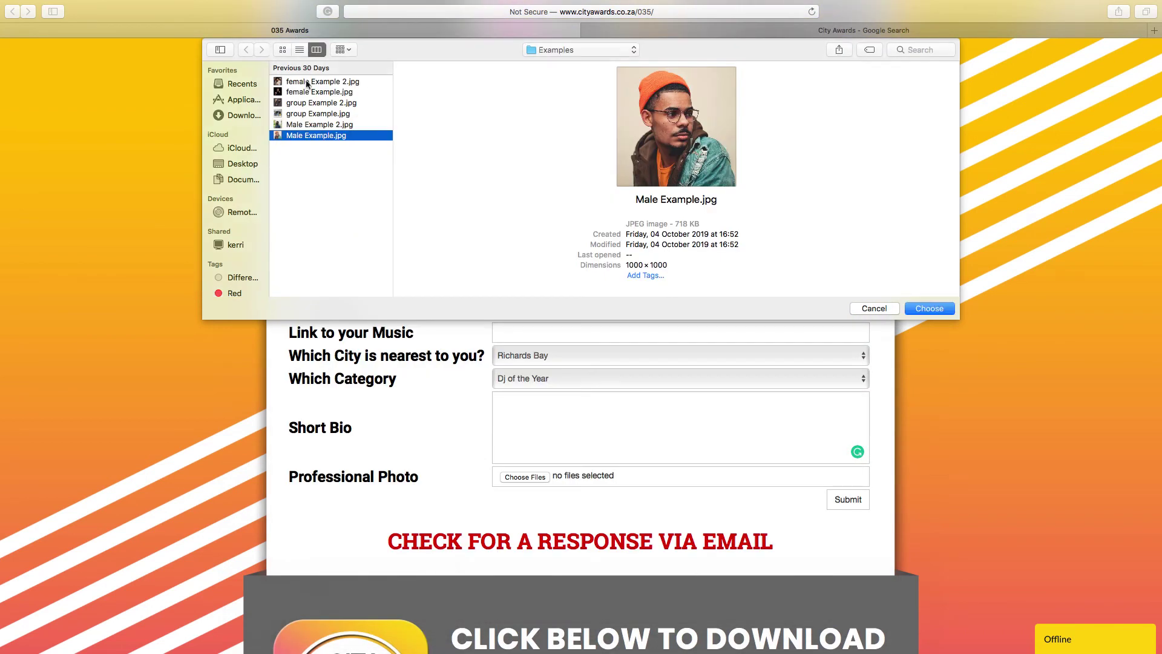
left_click(306, 81)
key("space")
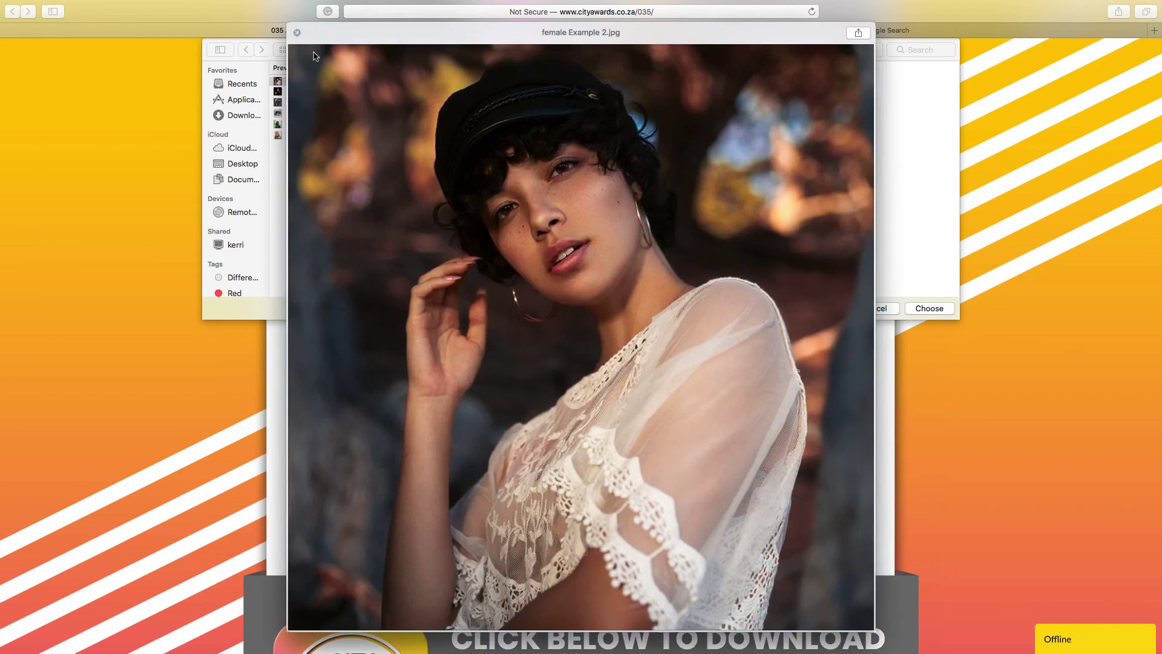
left_click(297, 33)
left_click(308, 125)
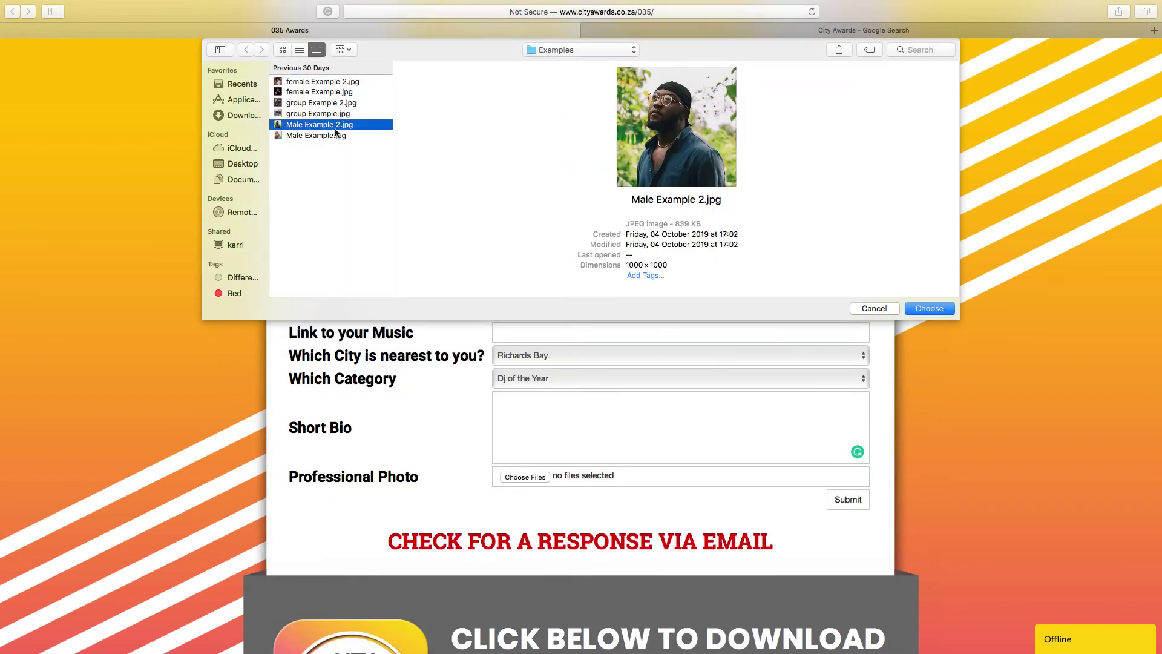
left_click(942, 309)
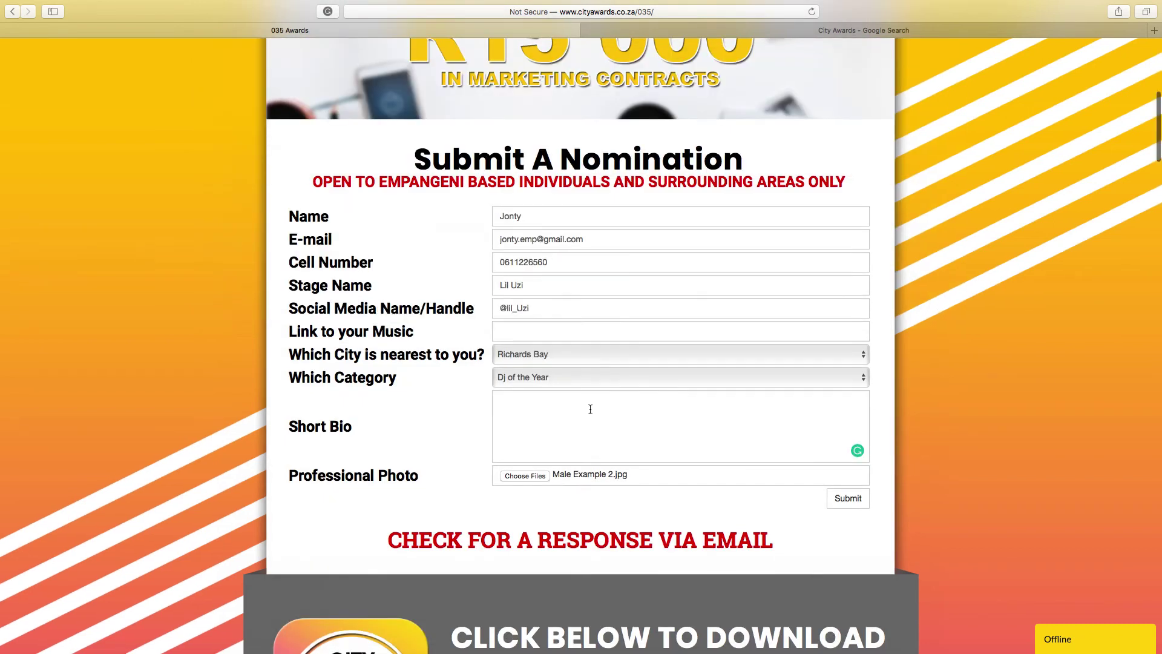
Write the Short Bio 'Since 2017' and 'Recent Mixtape - xya', then submit the nomination.
scroll(590, 409, "down", 1)
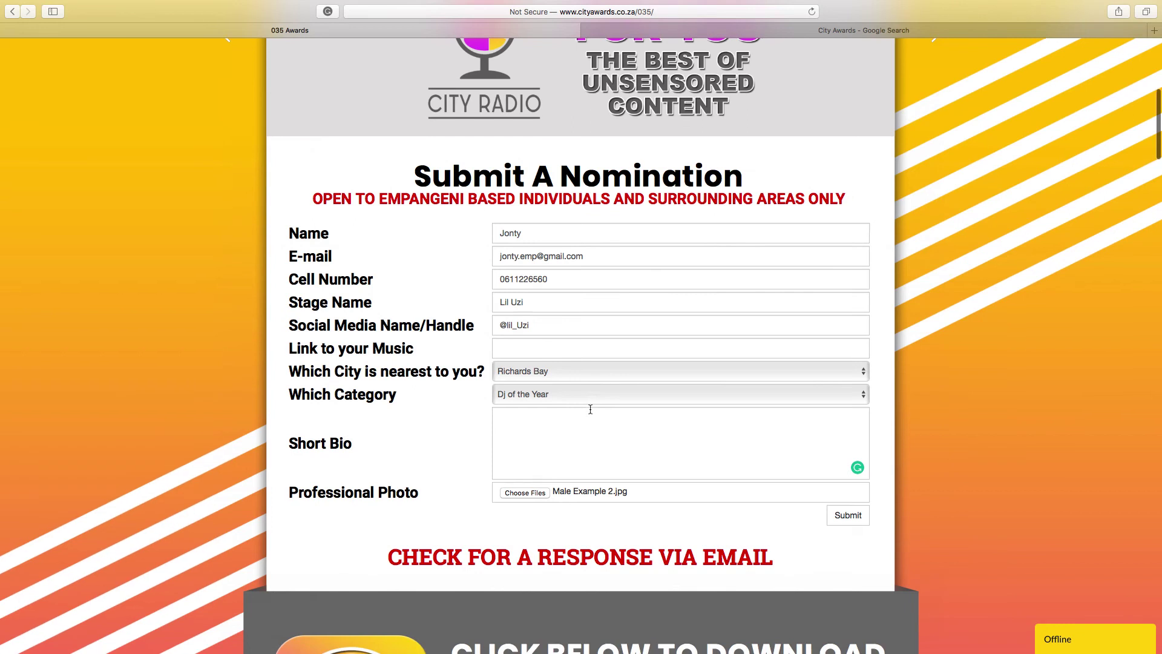
scroll(590, 410, "down", 2)
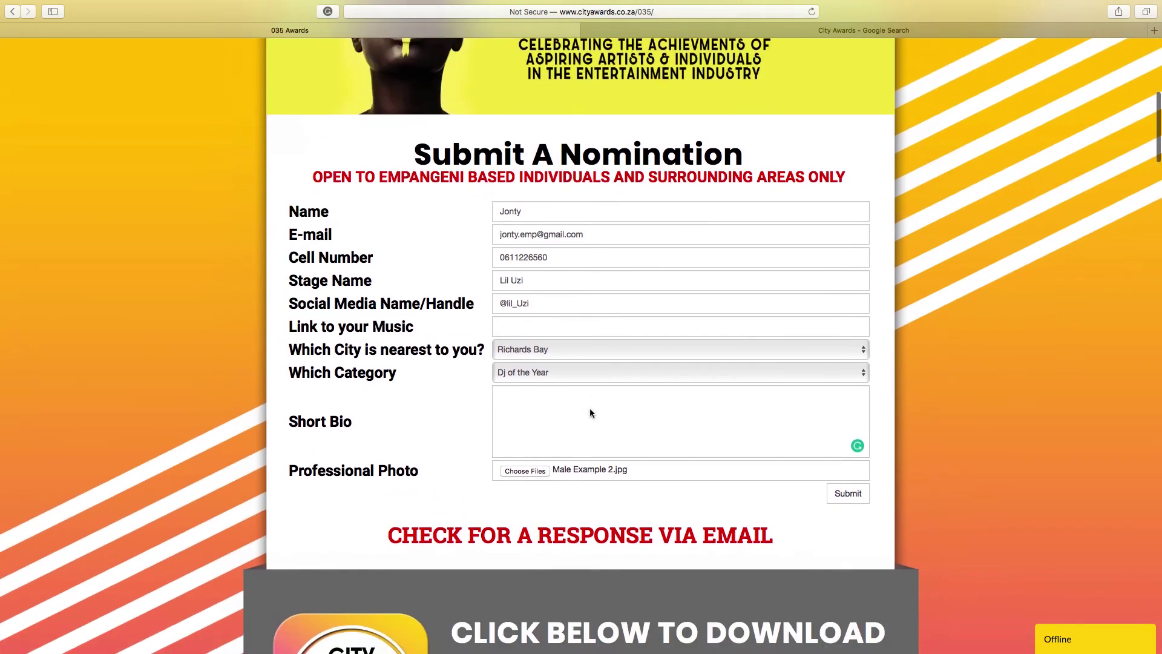
left_click(633, 431)
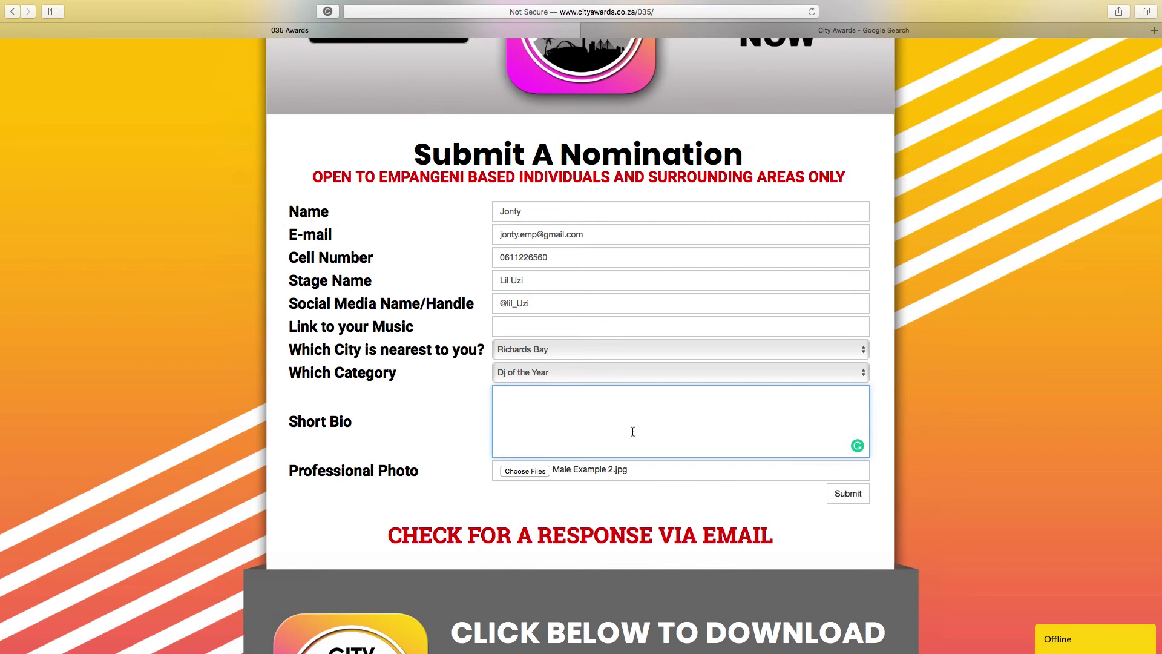
type("Since 201")
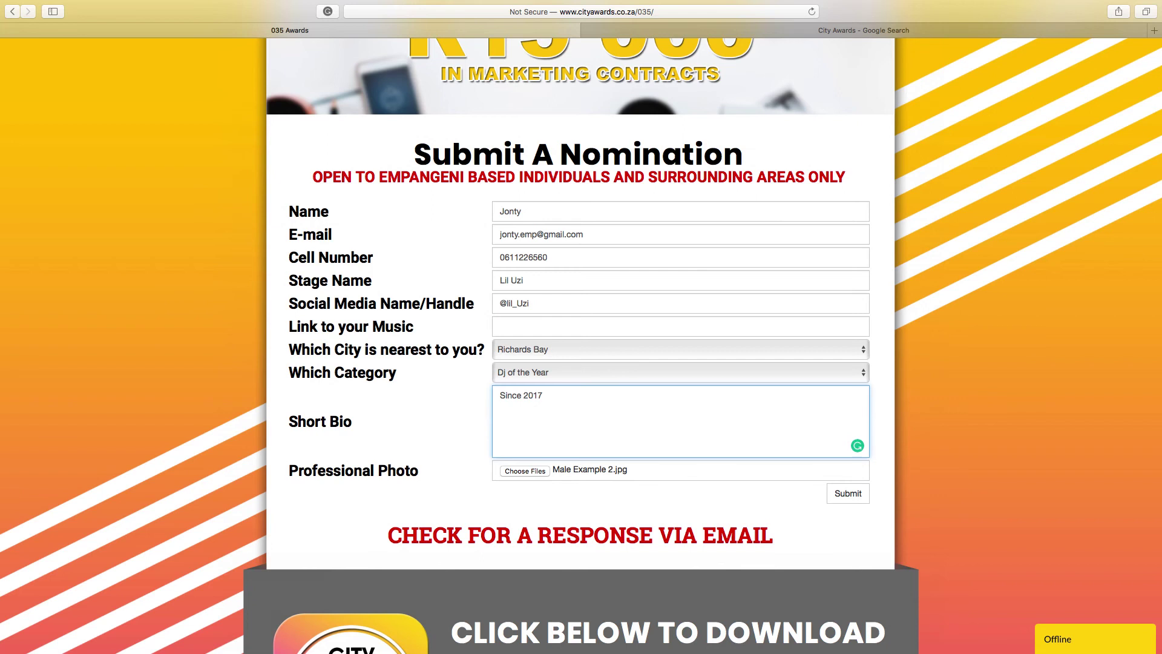
type("7")
key("Return")
key("Return")
type("Recen")
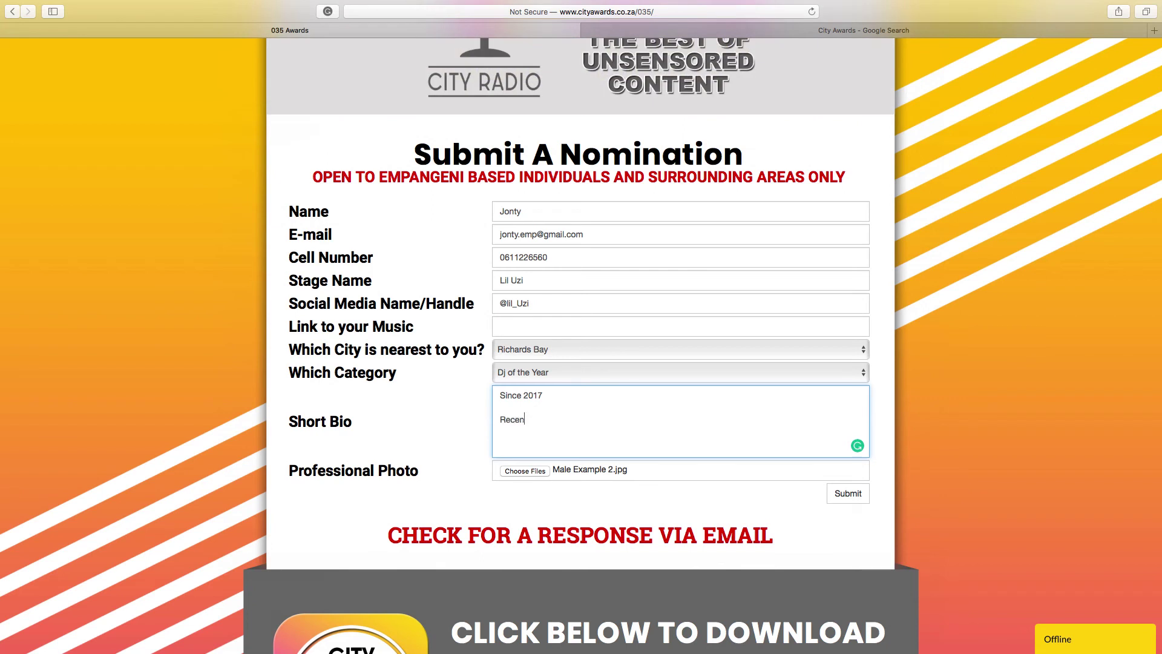
type("t Mixtap")
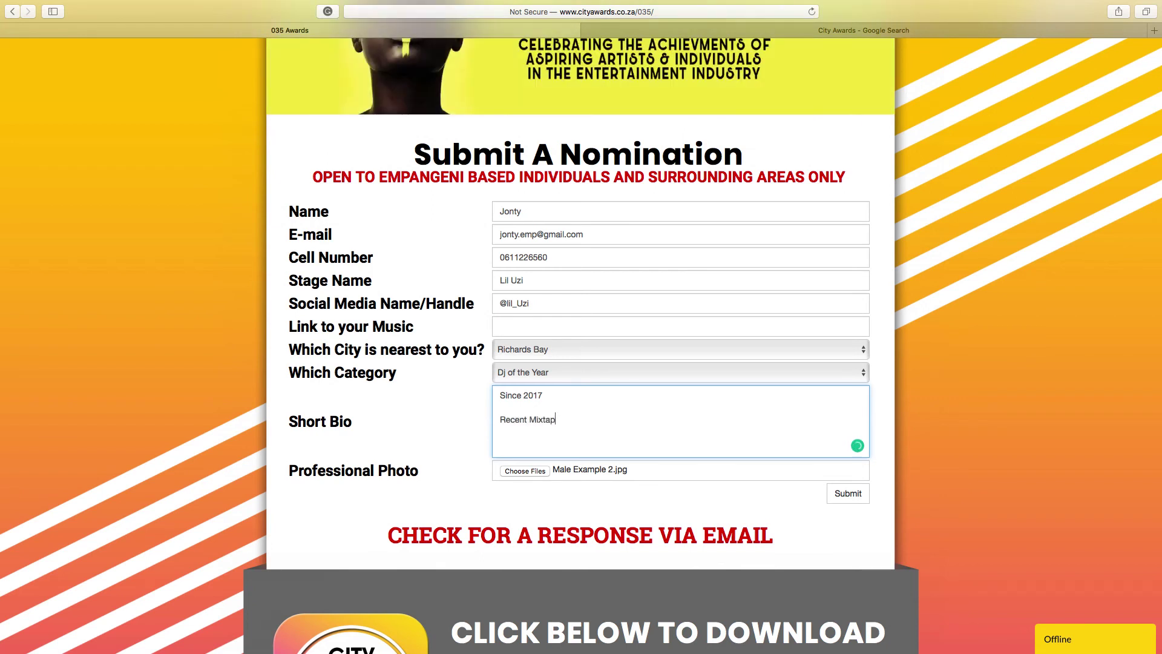
type("e - xya")
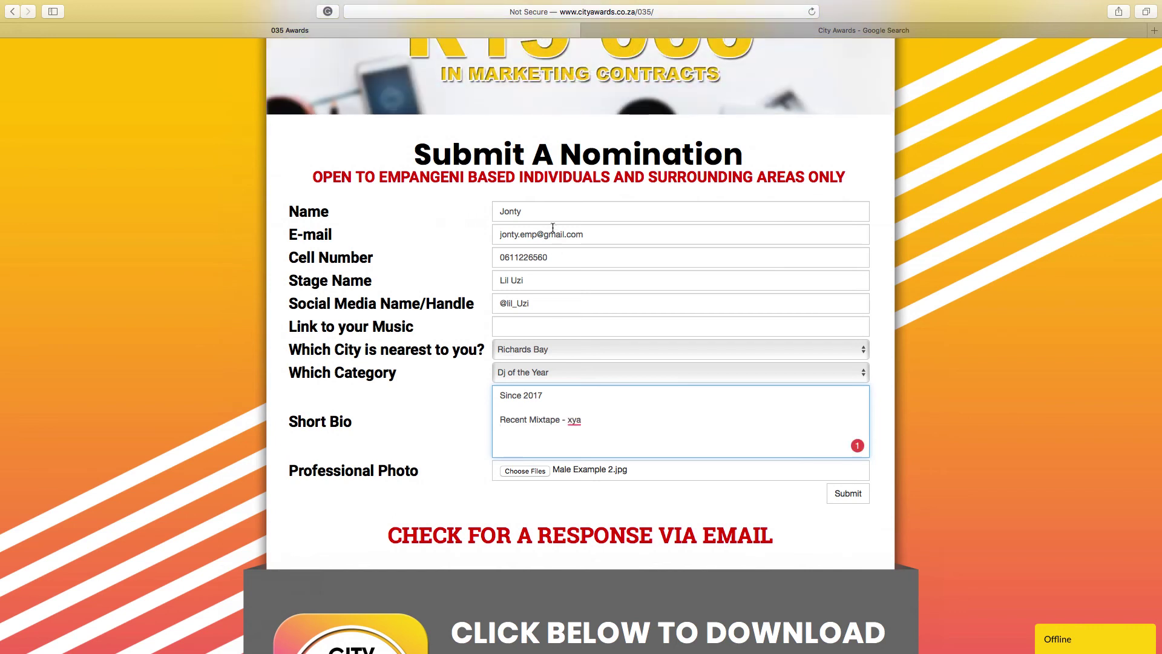
left_click(844, 498)
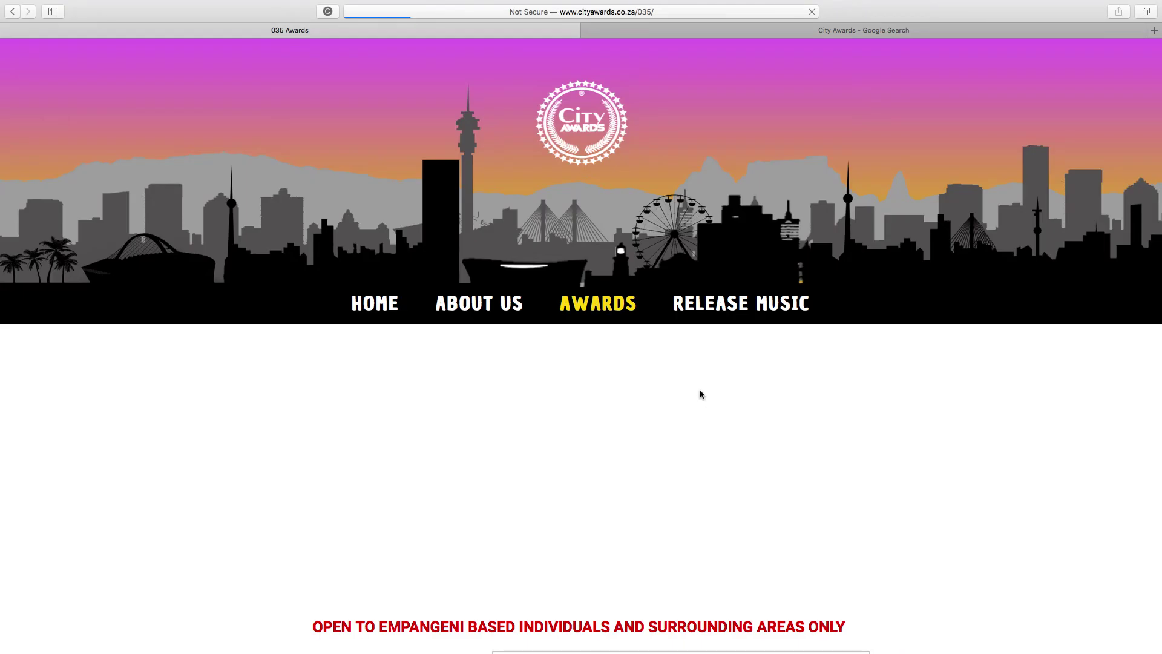
Scroll to the form to confirm the 'Successful! We'll get back to you via email.' notice.
scroll(700, 394, "down", 1)
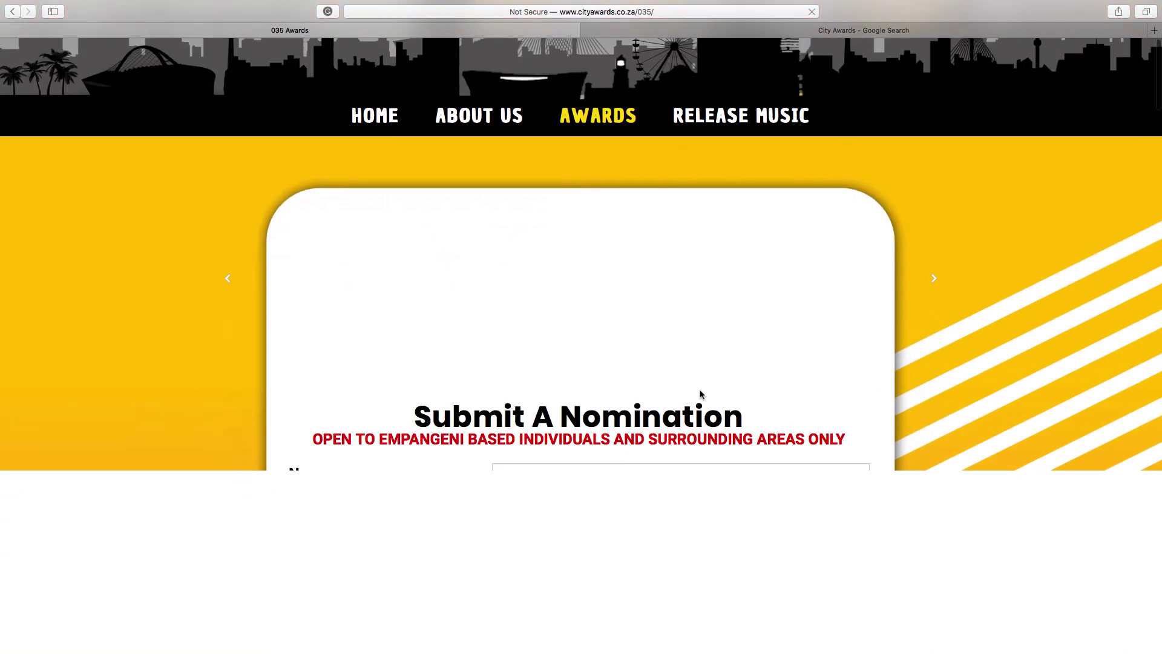
scroll(700, 394, "down", 3)
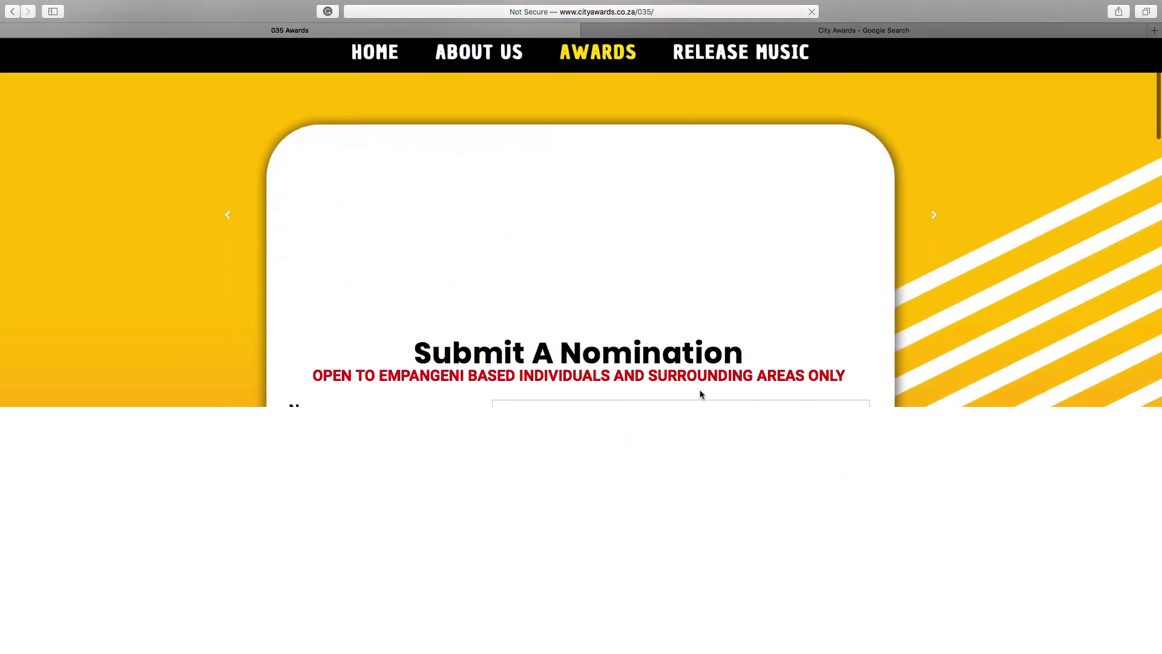
scroll(700, 394, "up", 5)
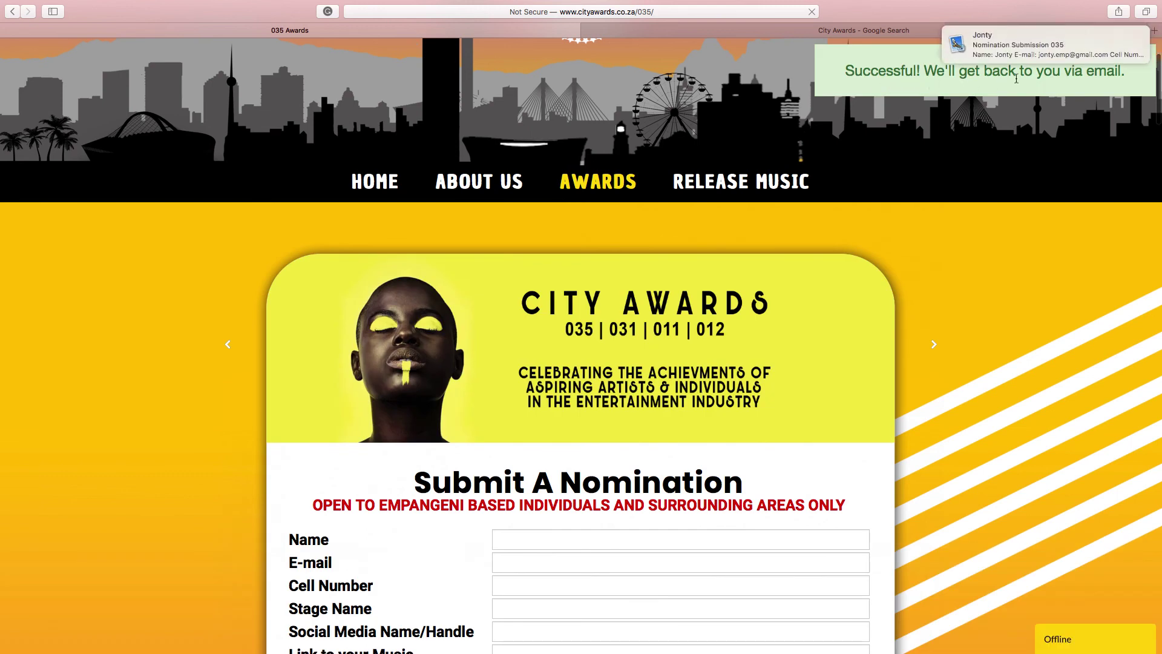
scroll(549, 452, "down", 7)
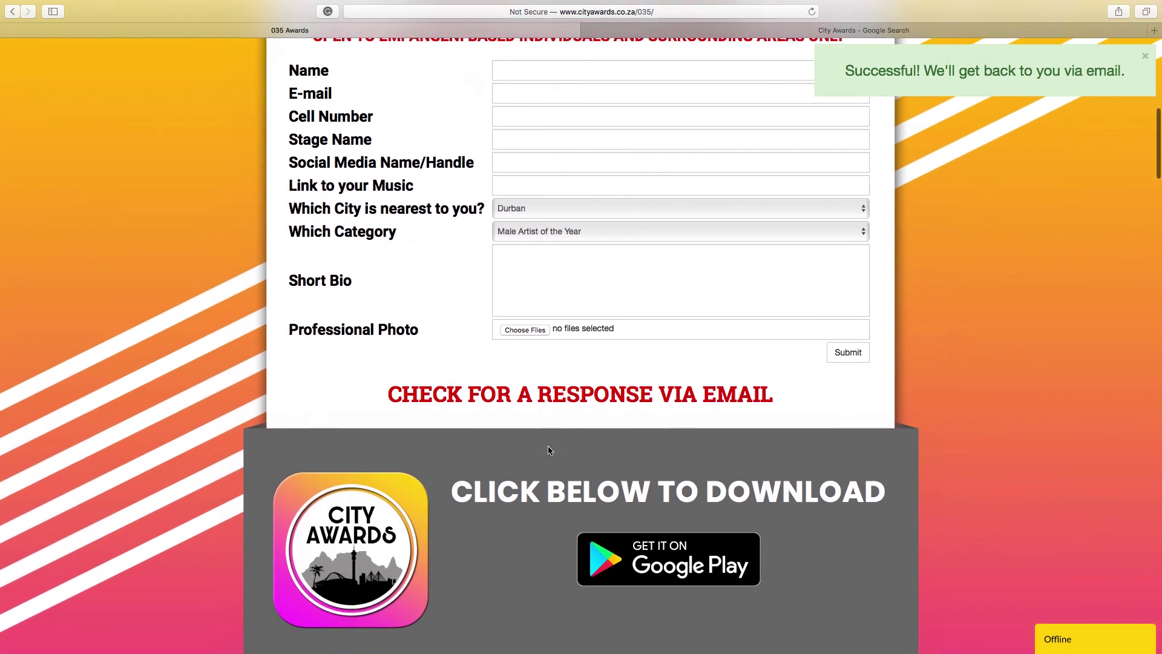
scroll(547, 445, "up", 3)
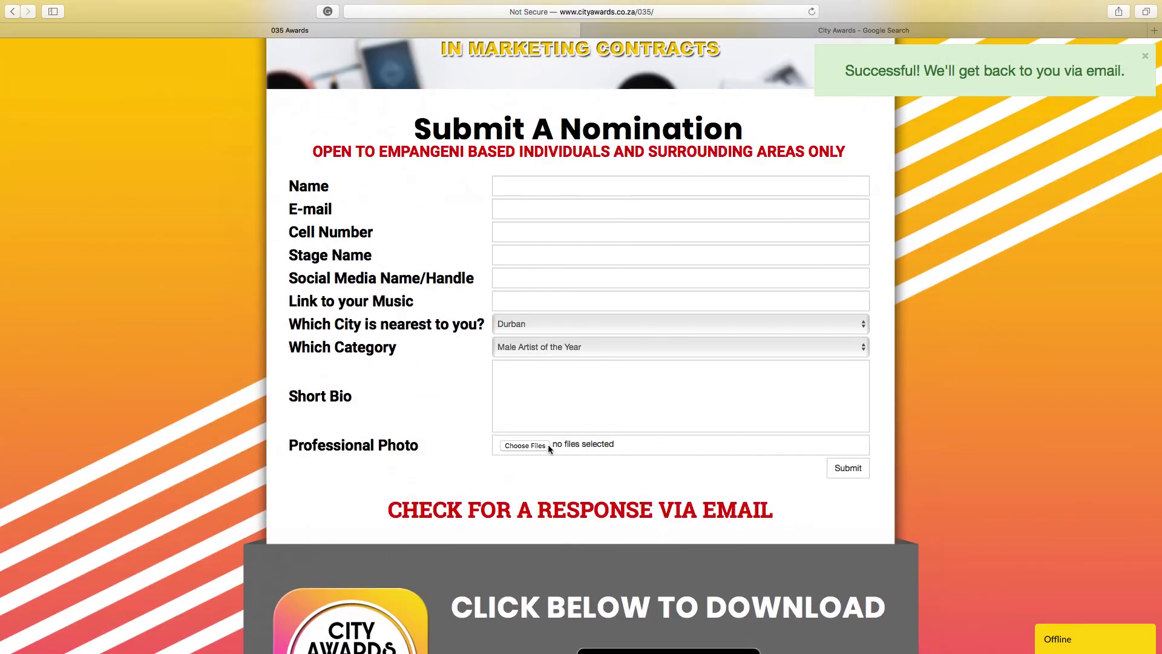